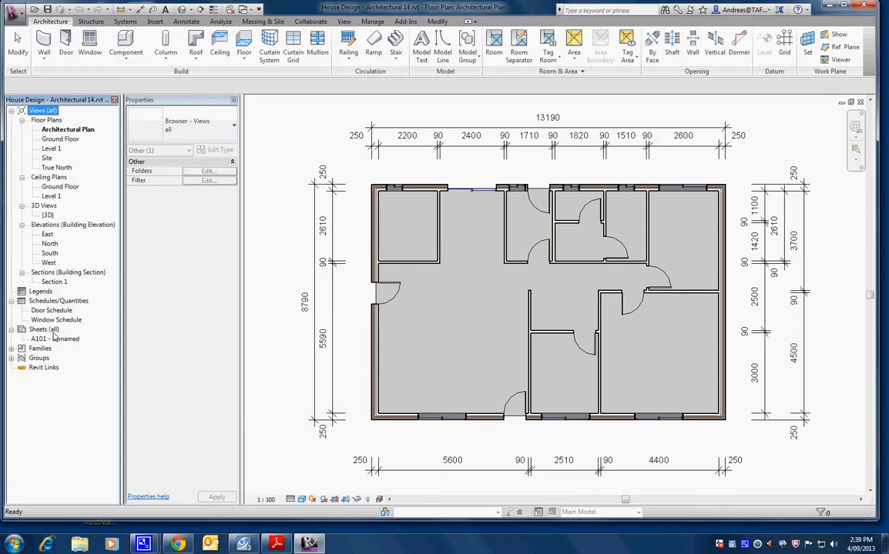
# Step: Start a new sheet and load the A3 metric.rfa titleblock from the Titleblocks folder of the International Metric Library
pyautogui.click(51, 331)
pyautogui.rightClick(52, 331)
pyautogui.click(78, 340)
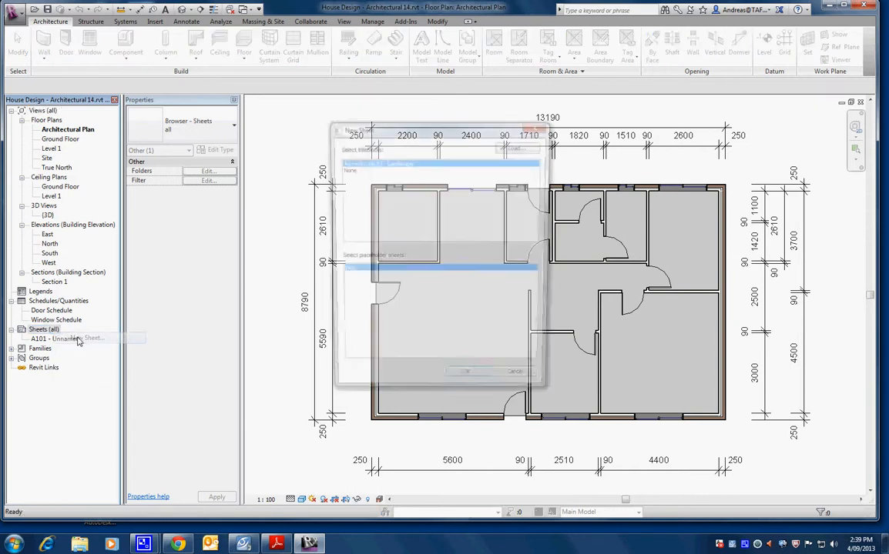
pyautogui.click(514, 147)
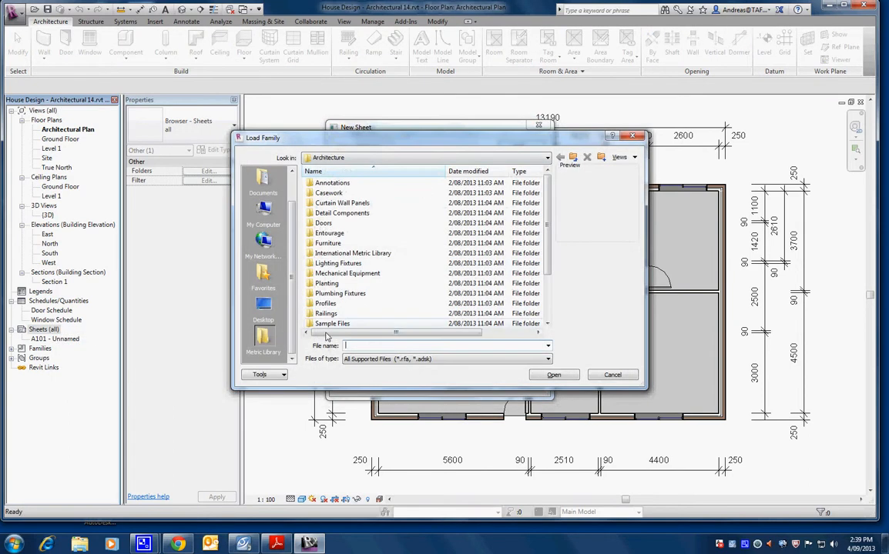
pyautogui.doubleClick(350, 253)
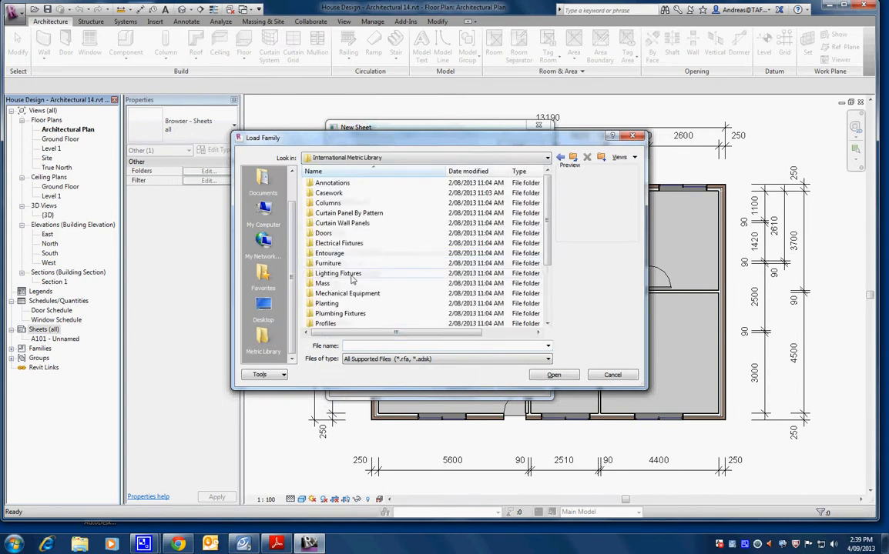
pyautogui.scroll(-3, 339, 312)
pyautogui.doubleClick(335, 303)
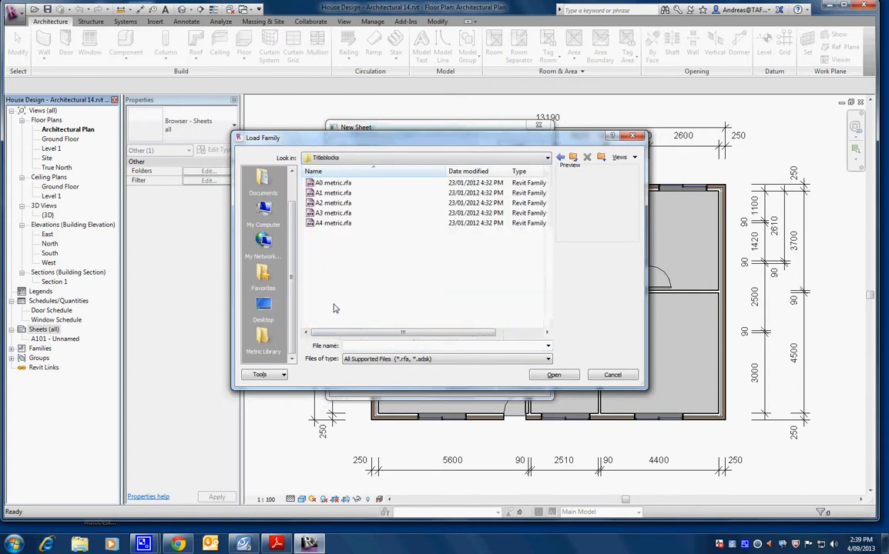
pyautogui.doubleClick(333, 212)
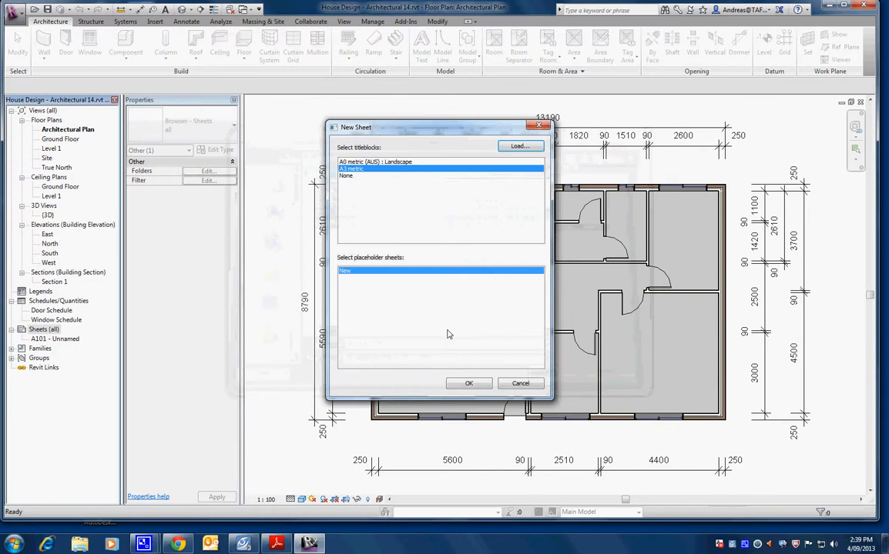
# Step: Create the new sheet using the A3 metric titleblock
pyautogui.click(516, 147)
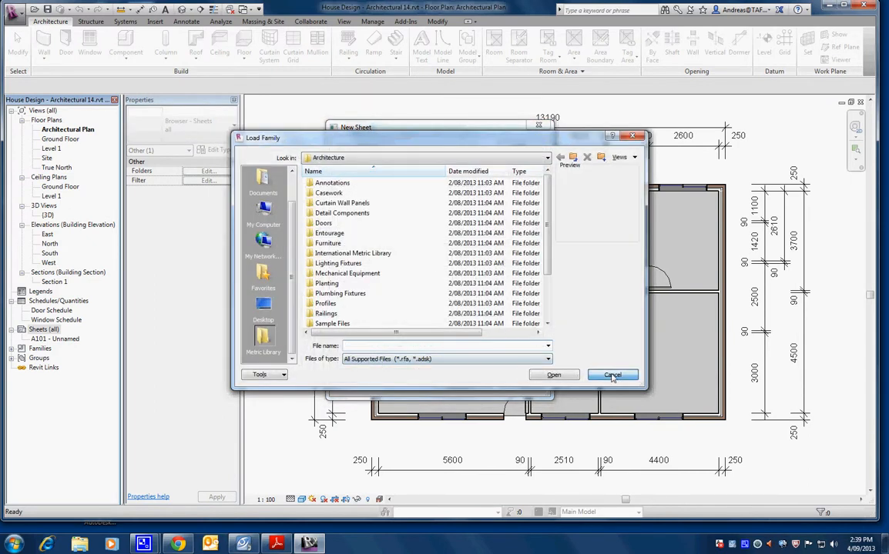
pyautogui.click(612, 375)
pyautogui.click(469, 385)
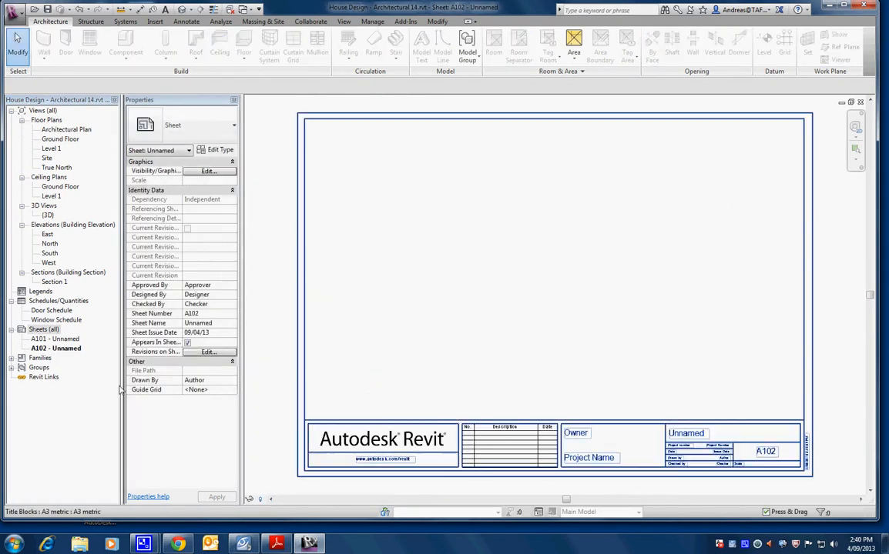
# Step: Renumber the new A102 sheet as A01 and name it Architectural Plans
pyautogui.click(64, 349)
pyautogui.rightClick(63, 349)
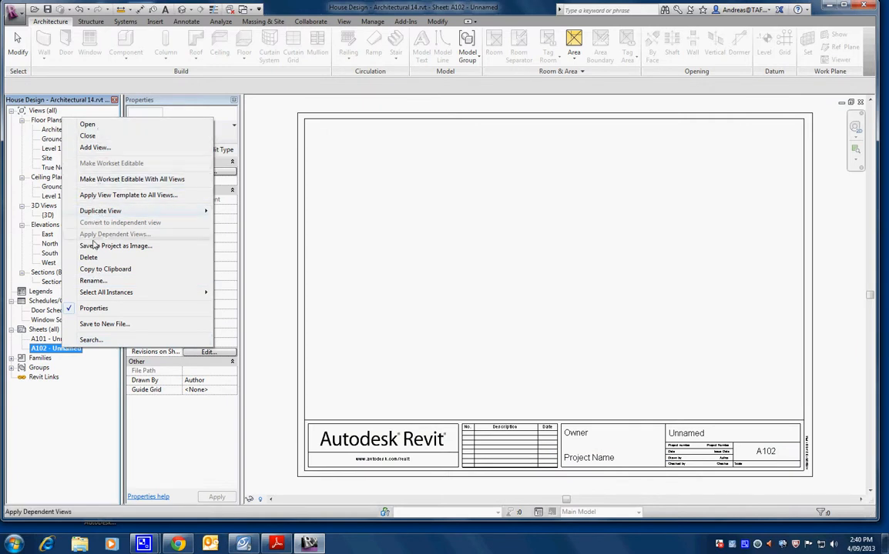
pyautogui.click(96, 280)
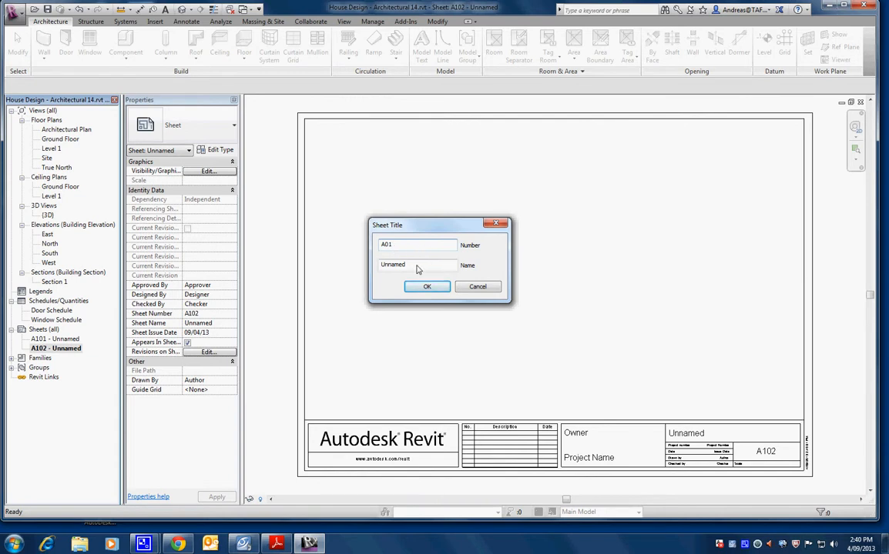
pyautogui.press('Tab')
pyautogui.write('A')
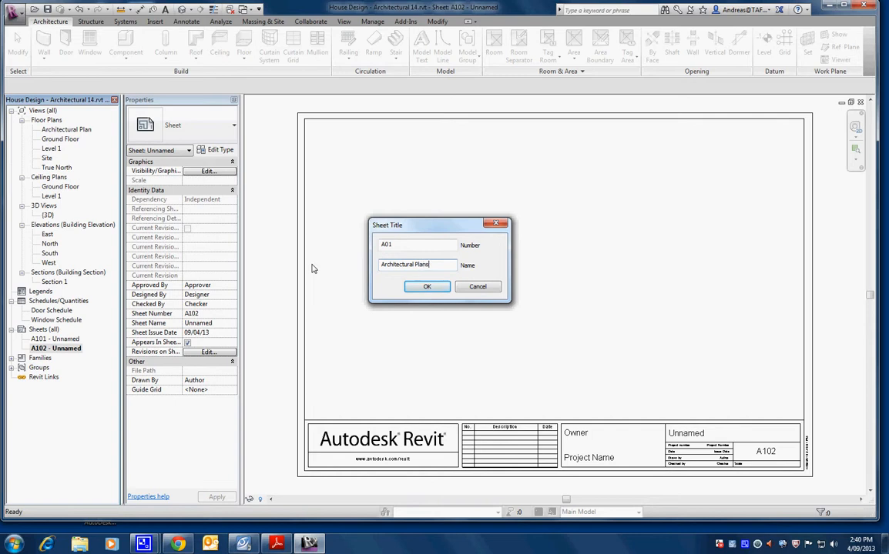
pyautogui.click(422, 287)
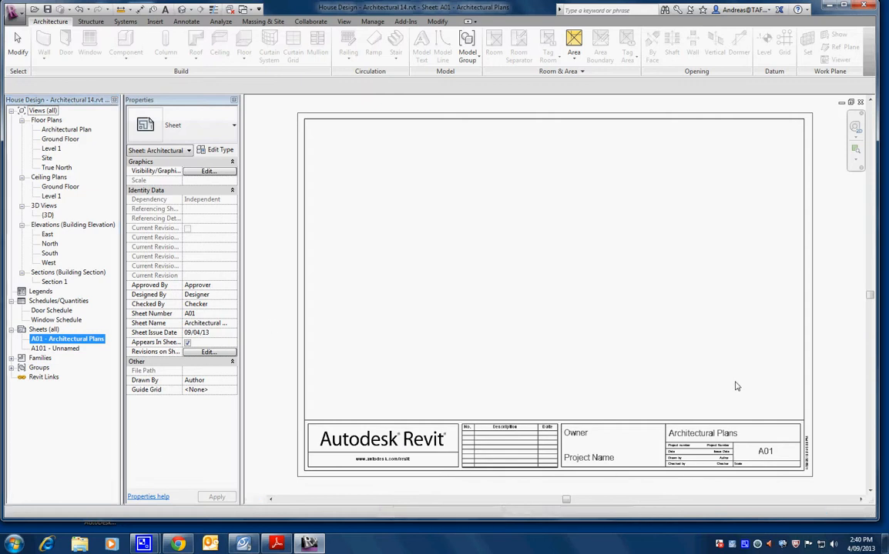
# Step: Set both Approved By and Designed By to AV in the sheet's identity data
pyautogui.scroll(3, 716, 422)
pyautogui.moveTo(709, 420); pyautogui.dragTo(681, 313, button='middle')
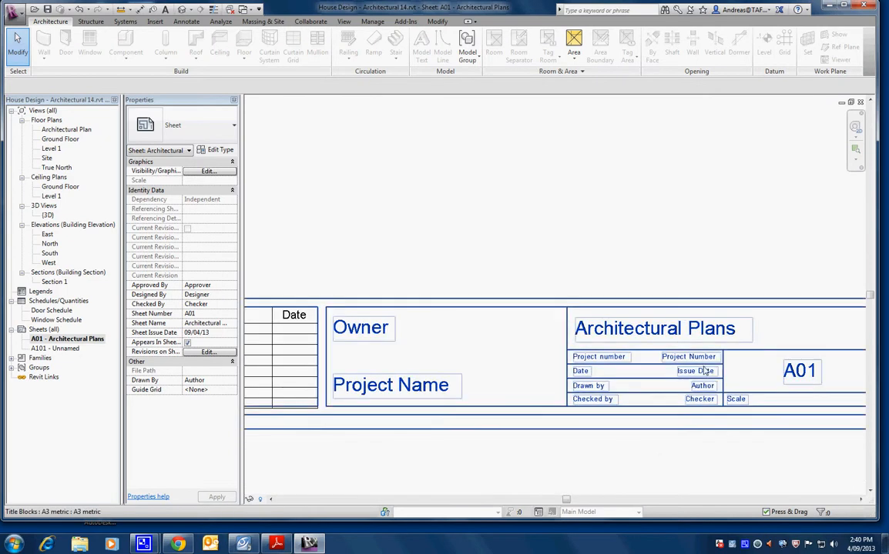
pyautogui.click(215, 286)
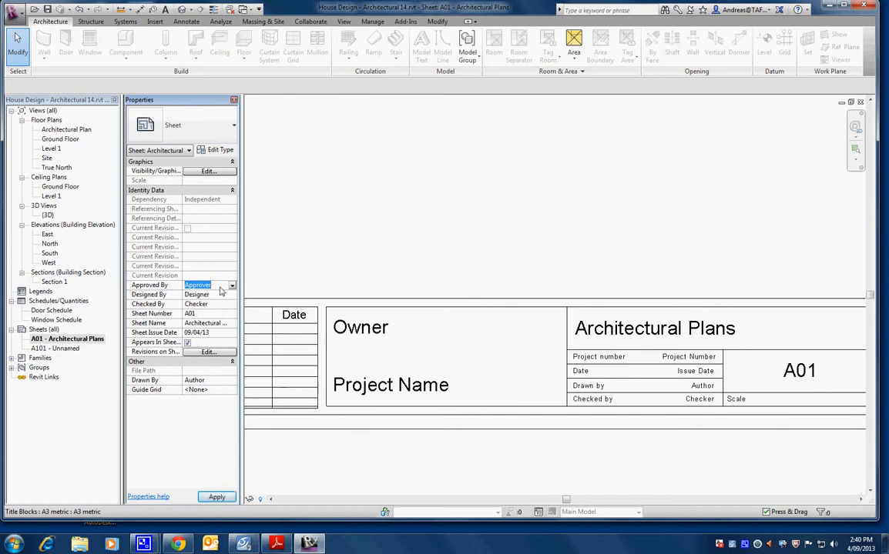
pyautogui.write('AV')
pyautogui.click(199, 296)
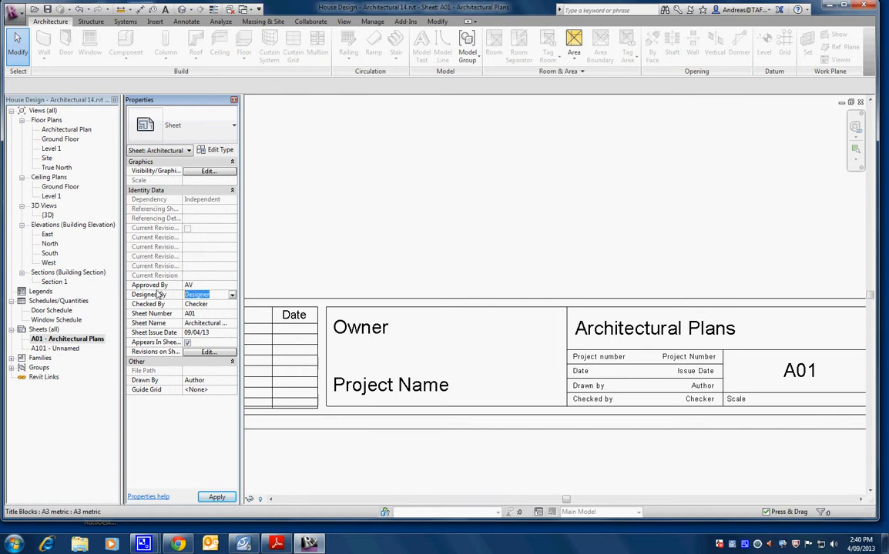
pyautogui.write('AV')
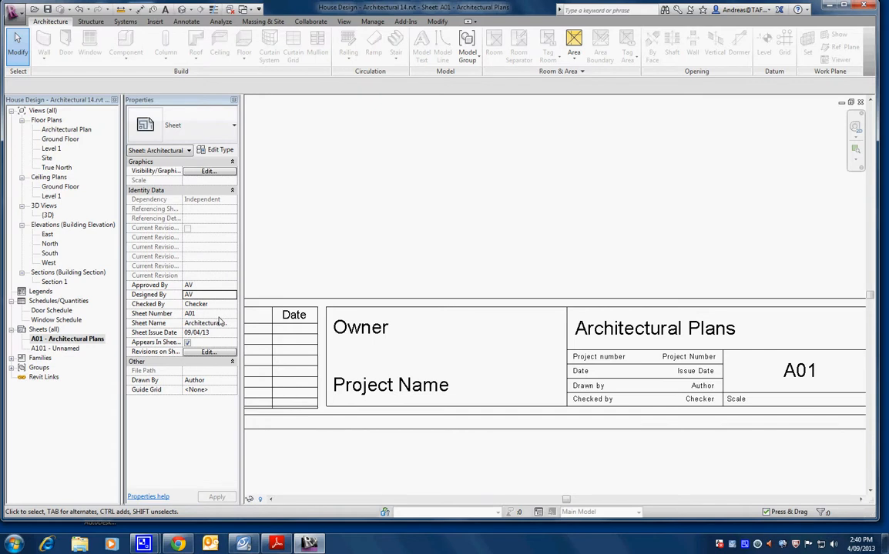
pyautogui.scroll(-3, 304, 356)
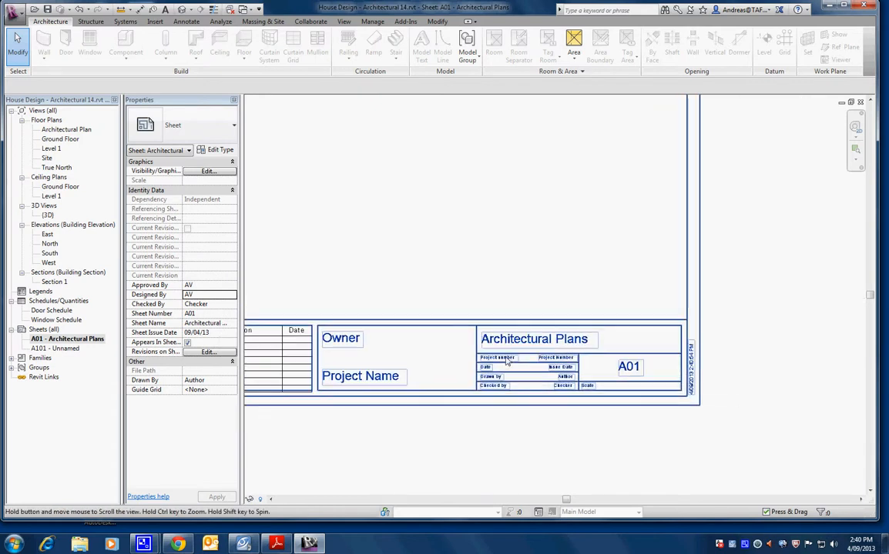
pyautogui.scroll(2, 524, 385)
pyautogui.scroll(-1, 527, 389)
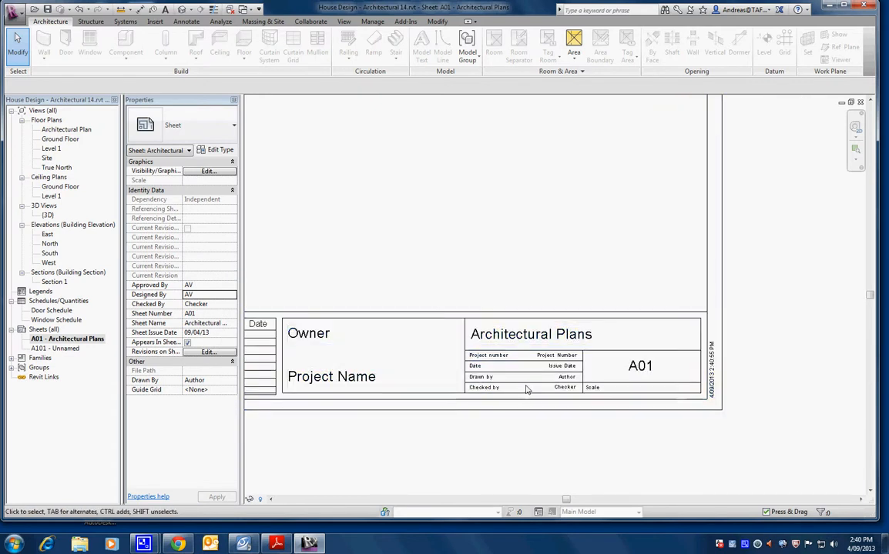
pyautogui.moveTo(527, 389); pyautogui.dragTo(678, 395, button='middle')
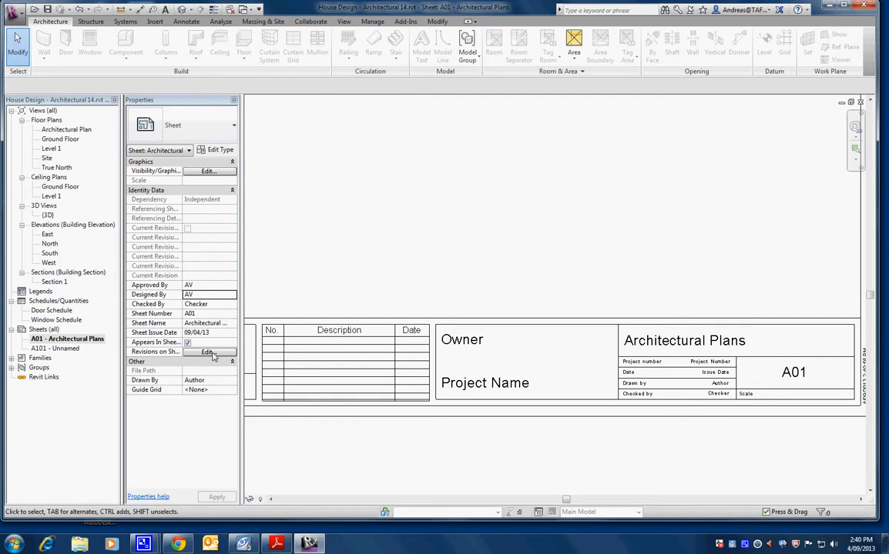
pyautogui.moveTo(312, 319); pyautogui.dragTo(412, 381, button='middle')
# Step: Place the Architectural Plan floor plan view on sheet A01, in the lower left of the sheet above the titleblock
pyautogui.scroll(-3, 428, 300)
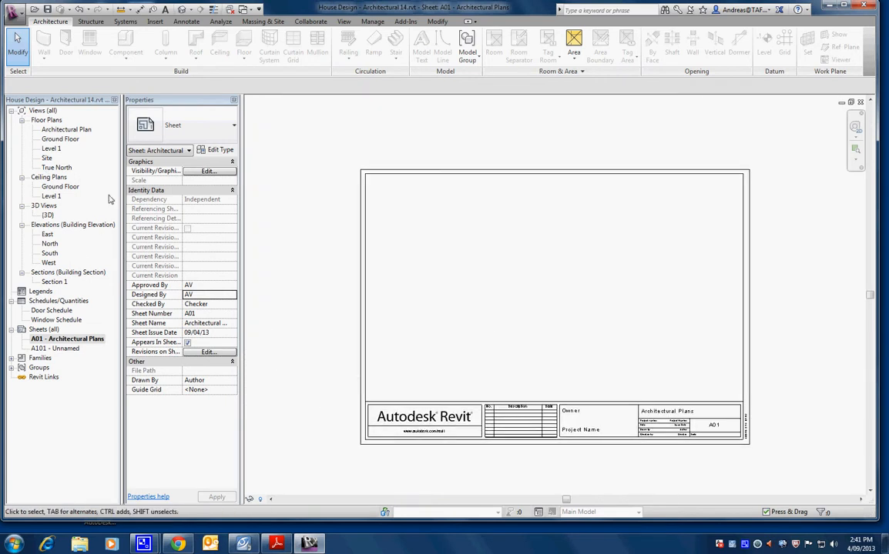
pyautogui.click(58, 129)
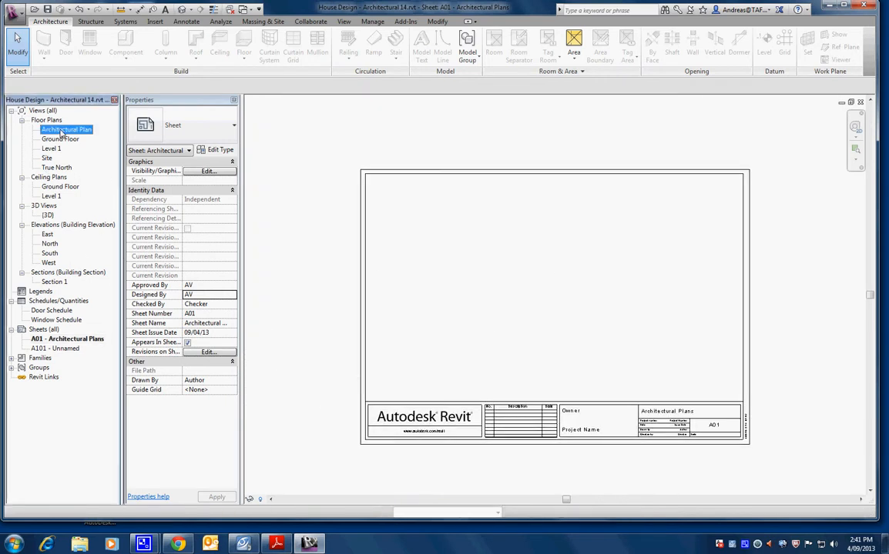
pyautogui.moveTo(69, 137); pyautogui.dragTo(422, 271)
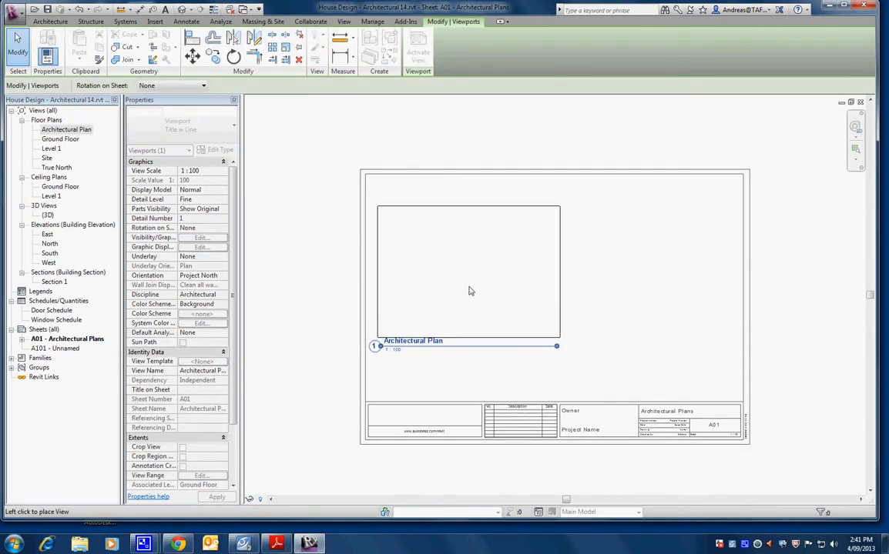
pyautogui.click(470, 318)
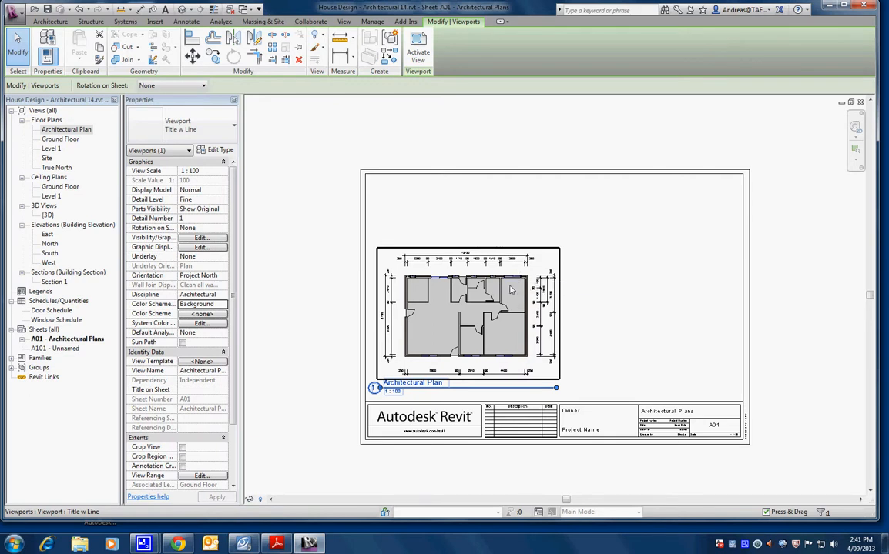
pyautogui.press('Escape')
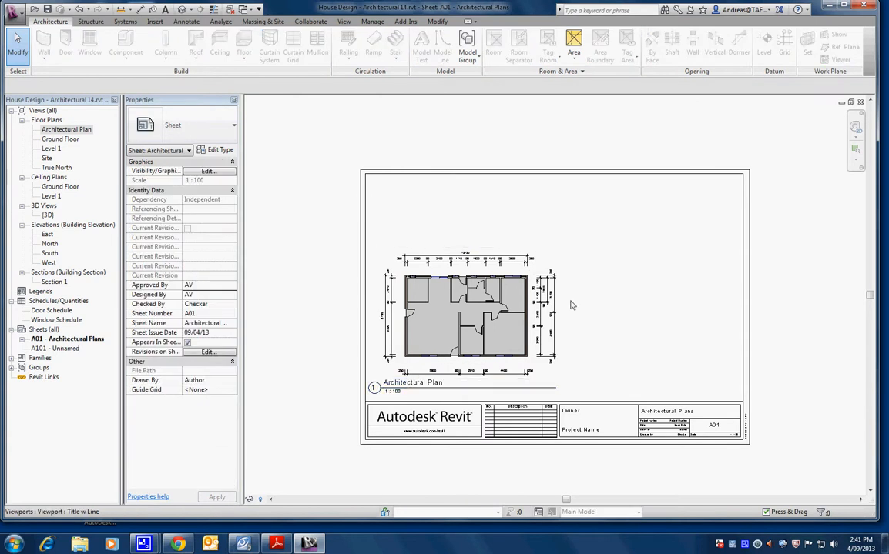
# Step: Open the Architectural Plan floor plan and turn on Crop View, the visible crop region and Annotation Crop
pyautogui.doubleClick(62, 130)
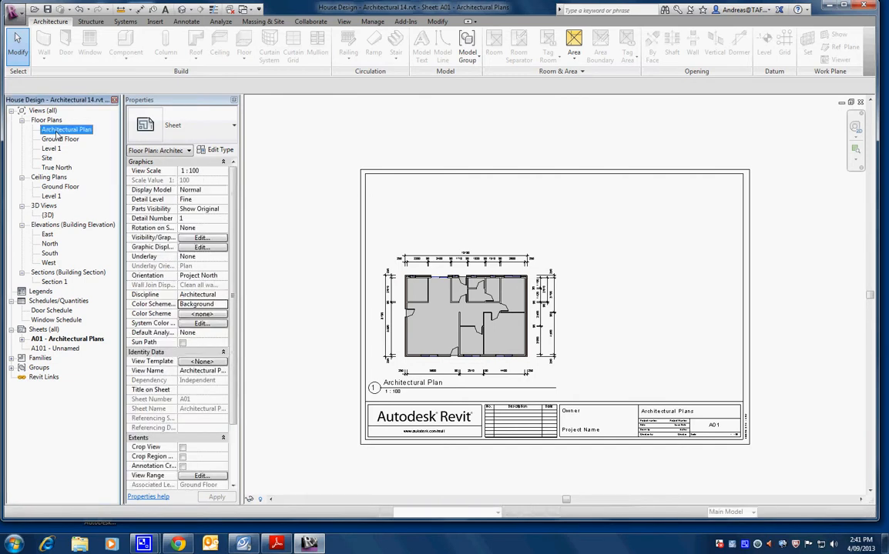
pyautogui.scroll(-3, 479, 284)
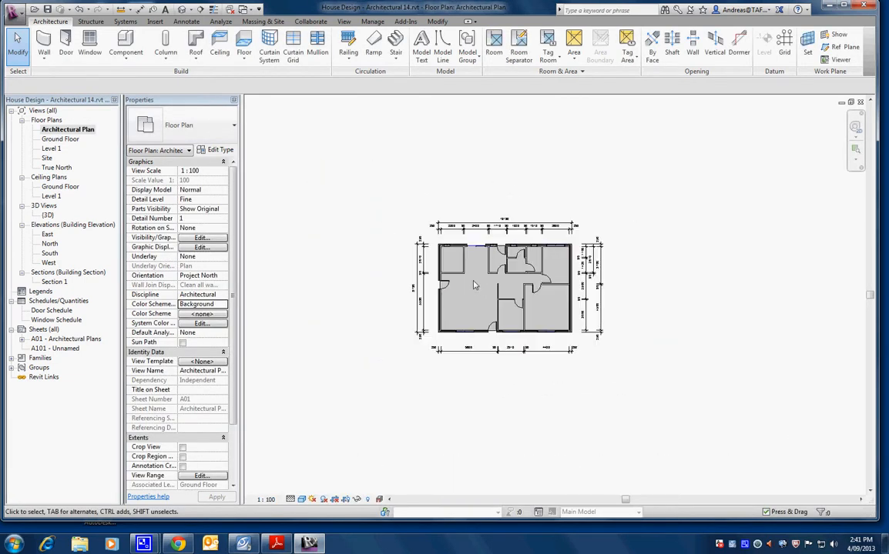
pyautogui.click(182, 448)
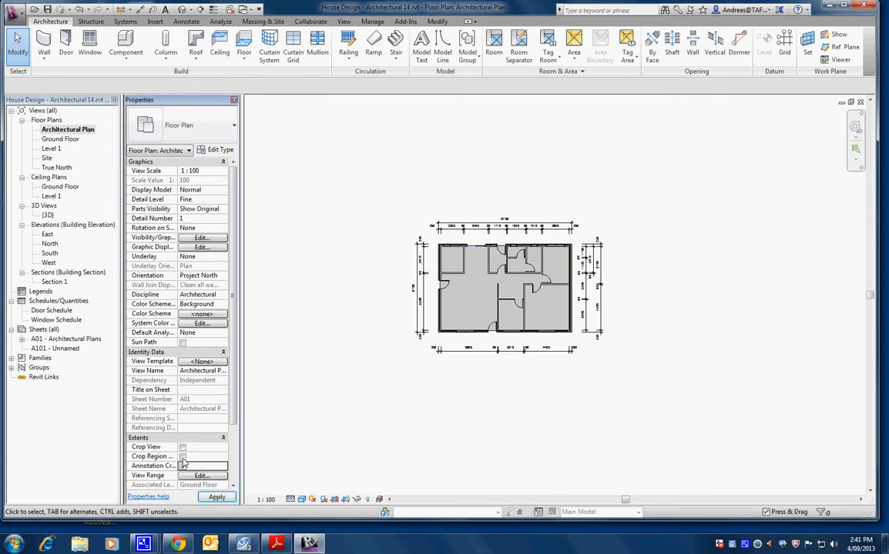
pyautogui.click(183, 456)
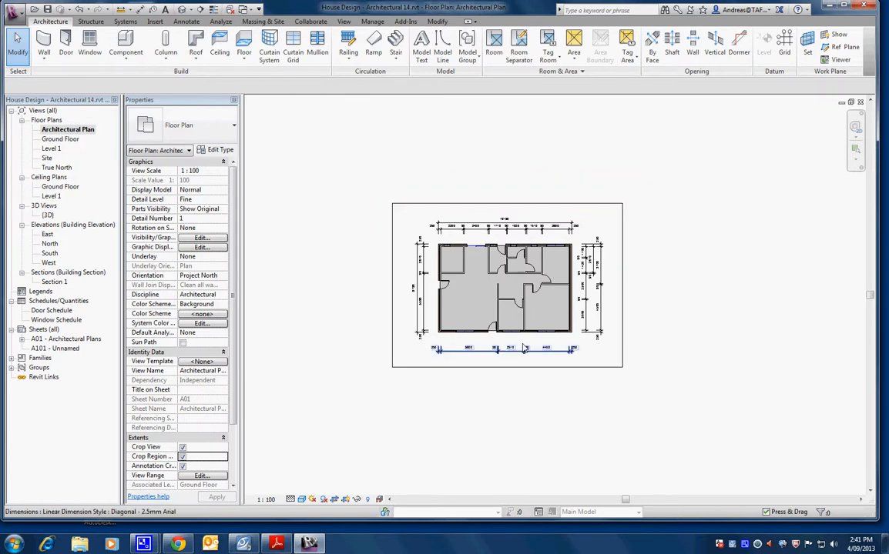
# Step: Shrink the crop region on all four sides close to the outer walls and widen the annotation crop to include the outermost dimensions
pyautogui.click(395, 300)
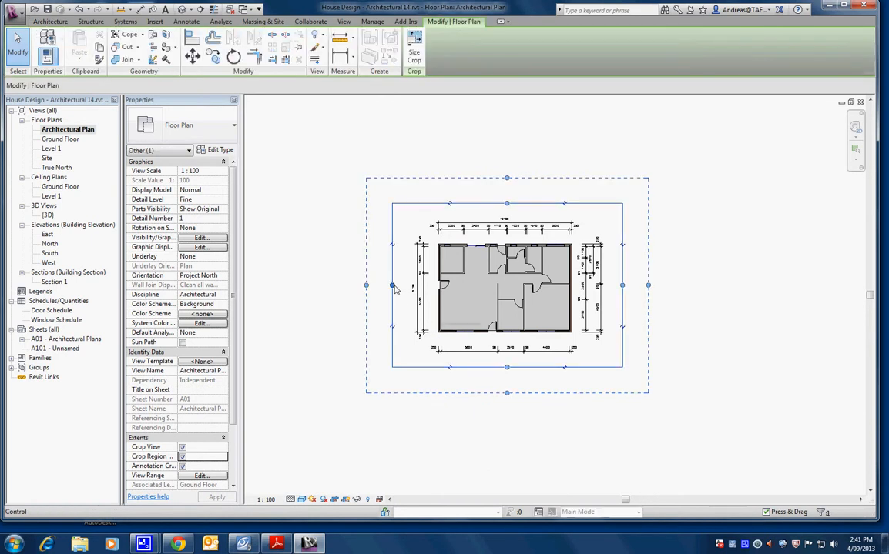
pyautogui.moveTo(392, 285); pyautogui.dragTo(435, 290)
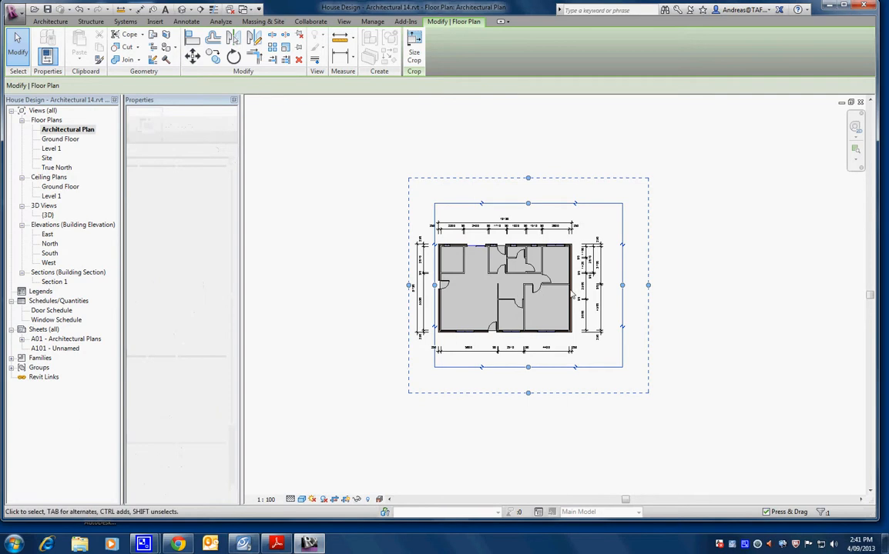
pyautogui.moveTo(622, 285); pyautogui.dragTo(576, 288)
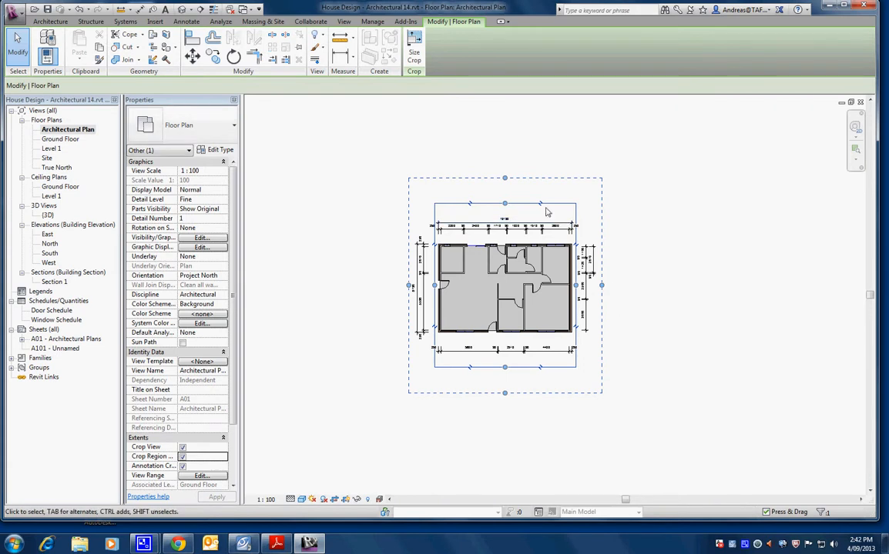
pyautogui.moveTo(505, 203); pyautogui.dragTo(505, 243)
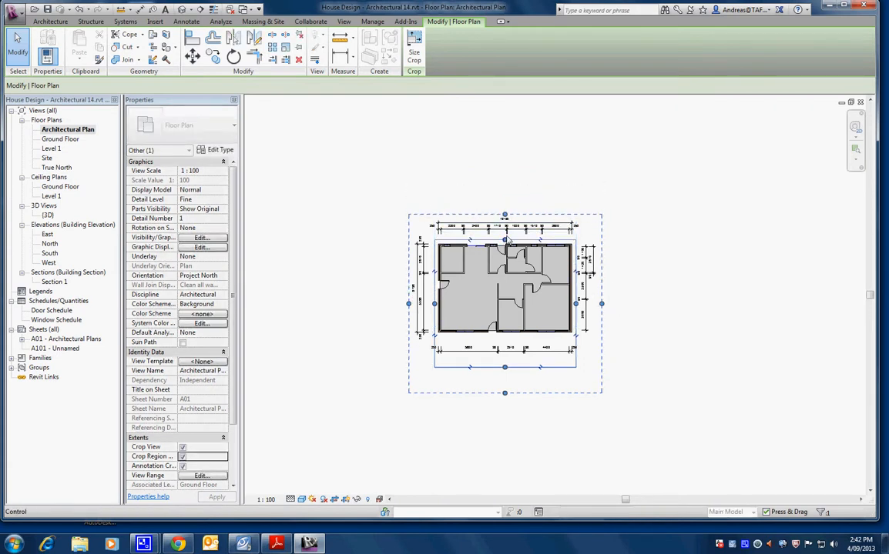
pyautogui.moveTo(505, 333); pyautogui.dragTo(505, 336)
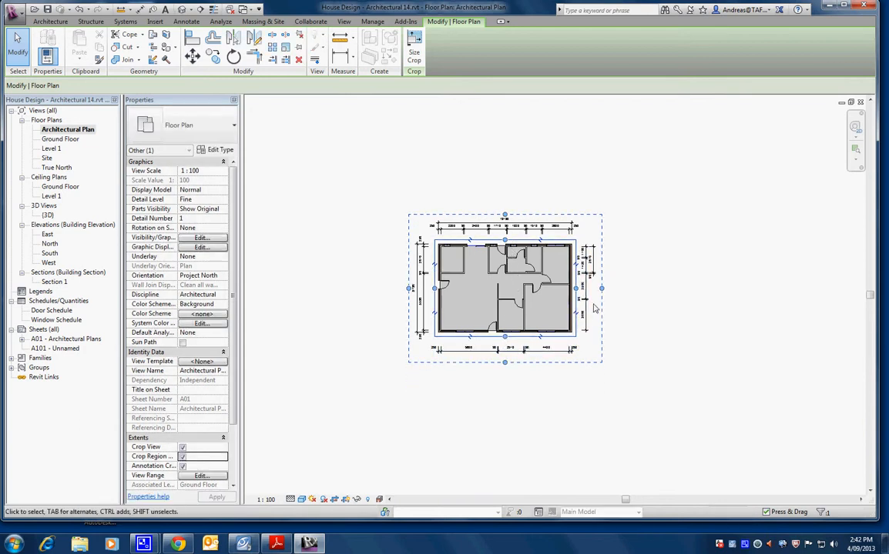
pyautogui.scroll(2, 603, 289)
pyautogui.moveTo(596, 290)
pyautogui.mouseDown()
pyautogui.moveTo(577, 291)
pyautogui.moveTo(612, 291)
pyautogui.mouseUp()
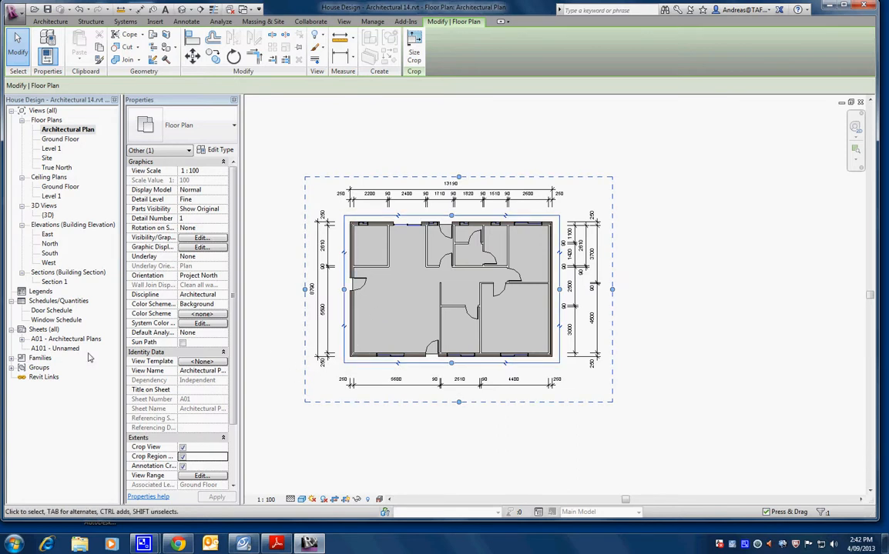
# Step: Turn off Crop View, the visible crop region and Annotation Crop for the plan, and reopen sheet A01 - Architectural Plans
pyautogui.click(183, 447)
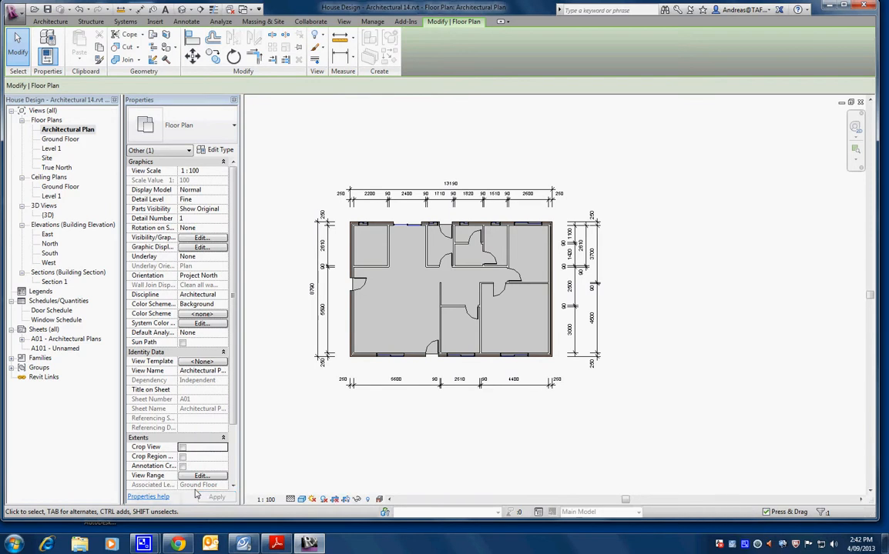
pyautogui.doubleClick(48, 340)
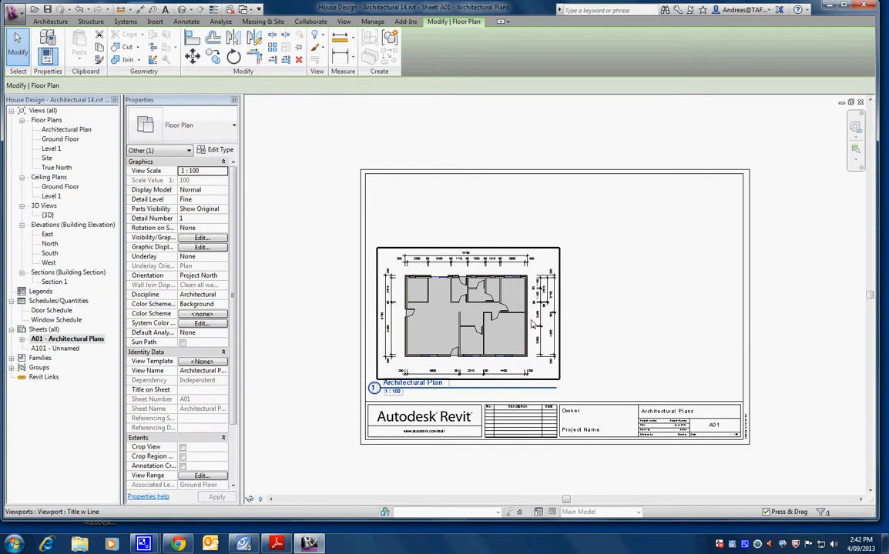
# Step: Activate the Architectural Plan viewport on the sheet, turn on Crop View, the visible crop region and Annotation Crop, and deactivate the view
pyautogui.click(532, 325)
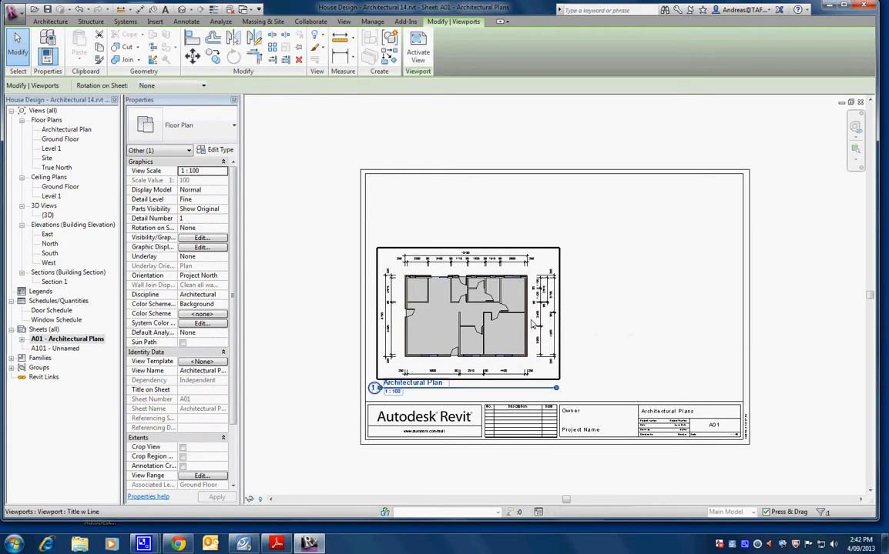
pyautogui.rightClick(534, 326)
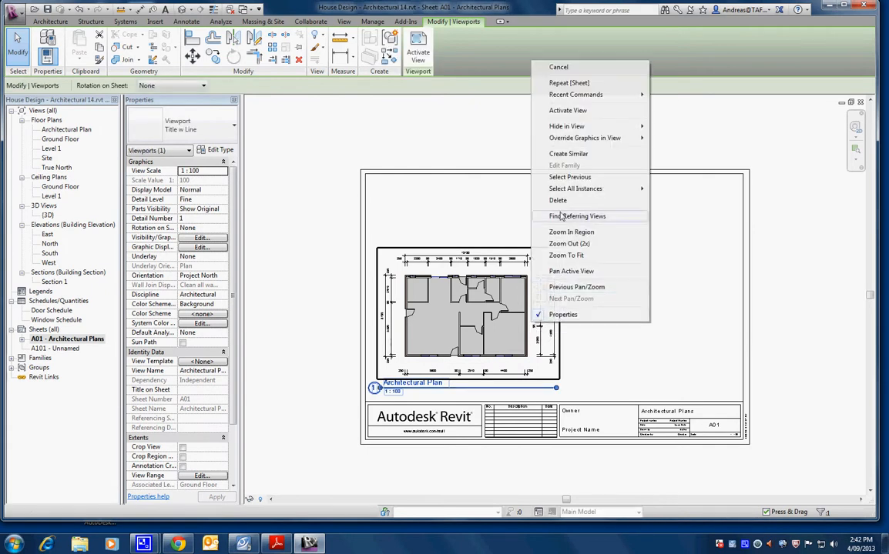
pyautogui.click(583, 112)
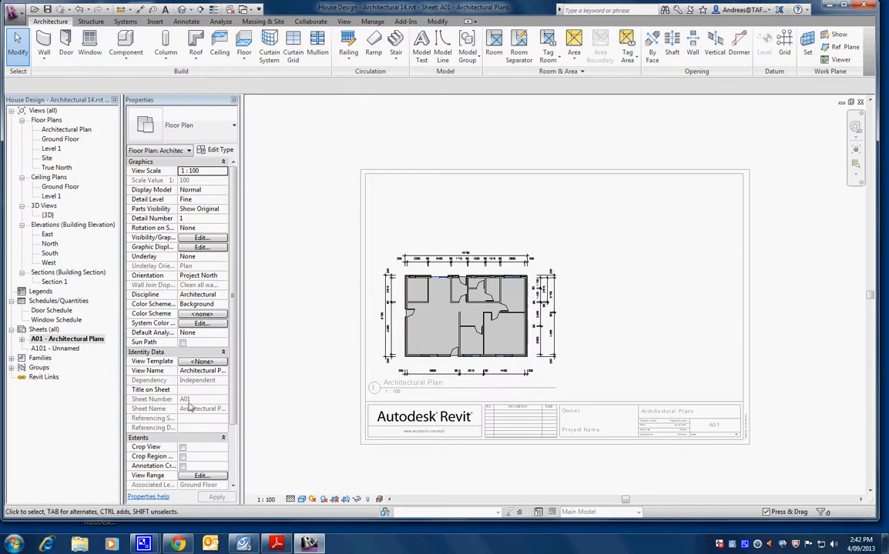
pyautogui.click(182, 447)
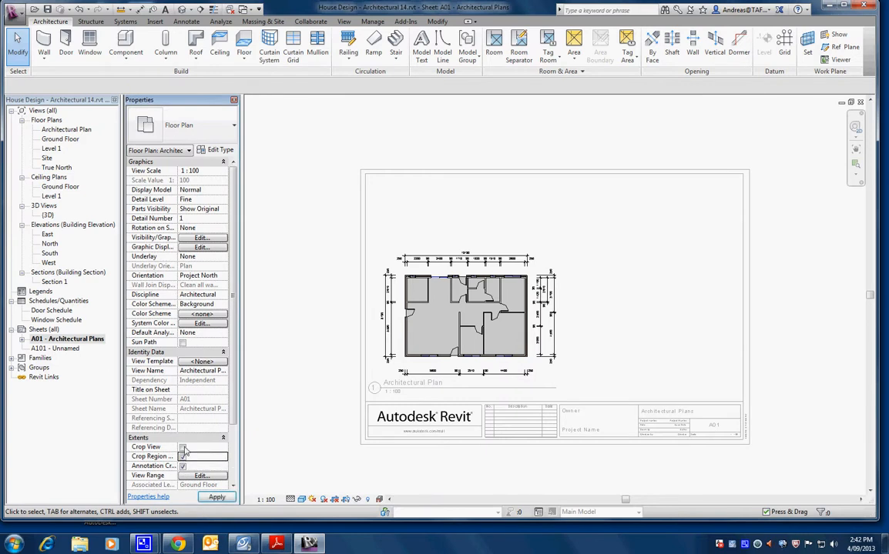
pyautogui.click(488, 276)
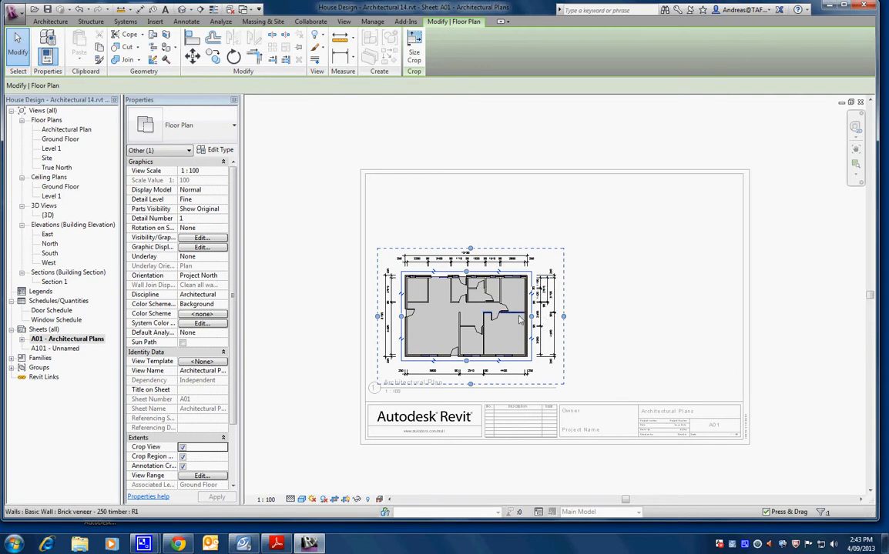
pyautogui.rightClick(501, 312)
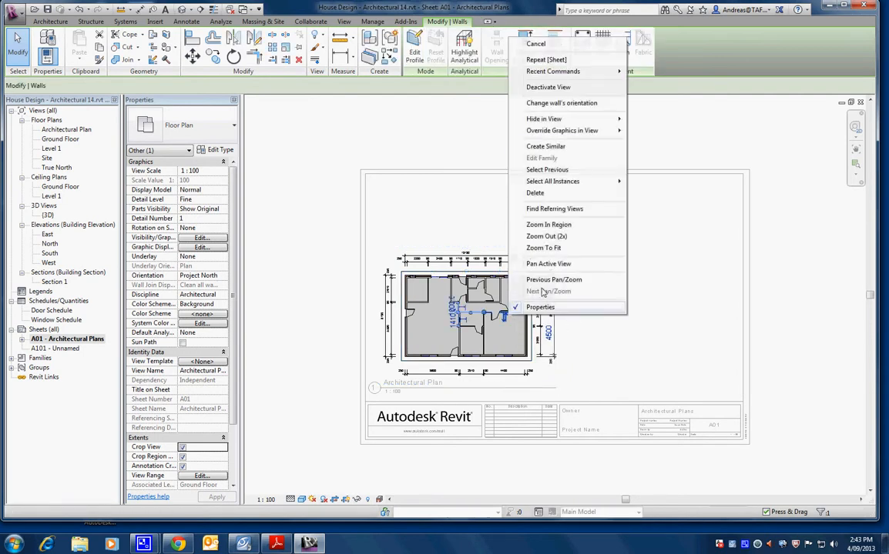
pyautogui.click(548, 87)
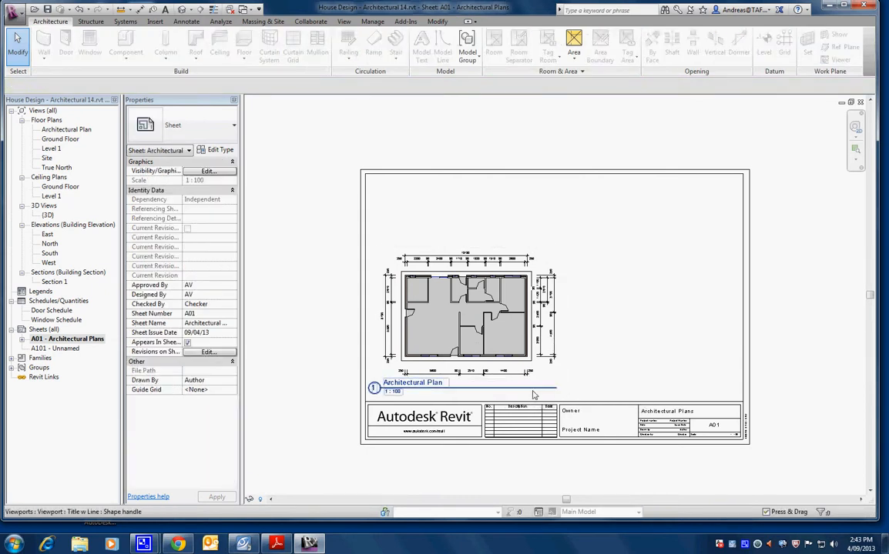
# Step: Shorten the Architectural Plan viewport's title line to about the length of the title text
pyautogui.click(529, 394)
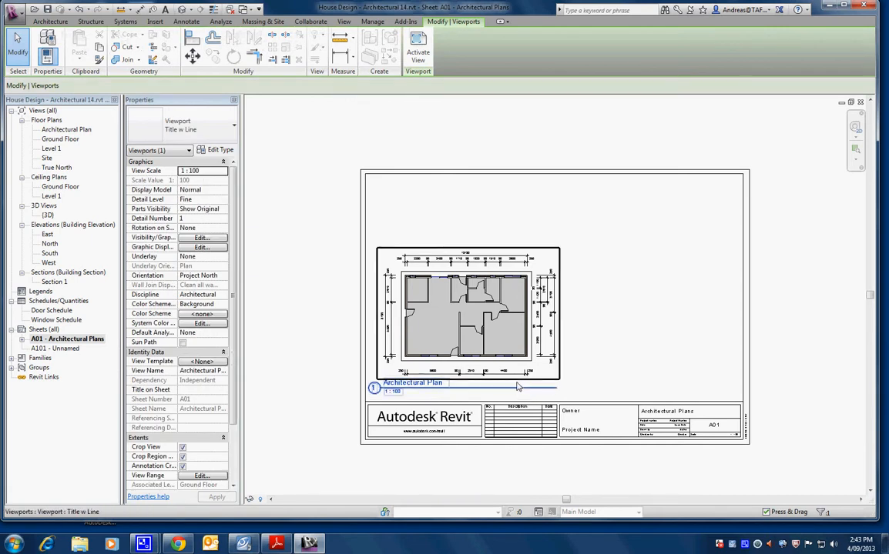
pyautogui.press('Escape')
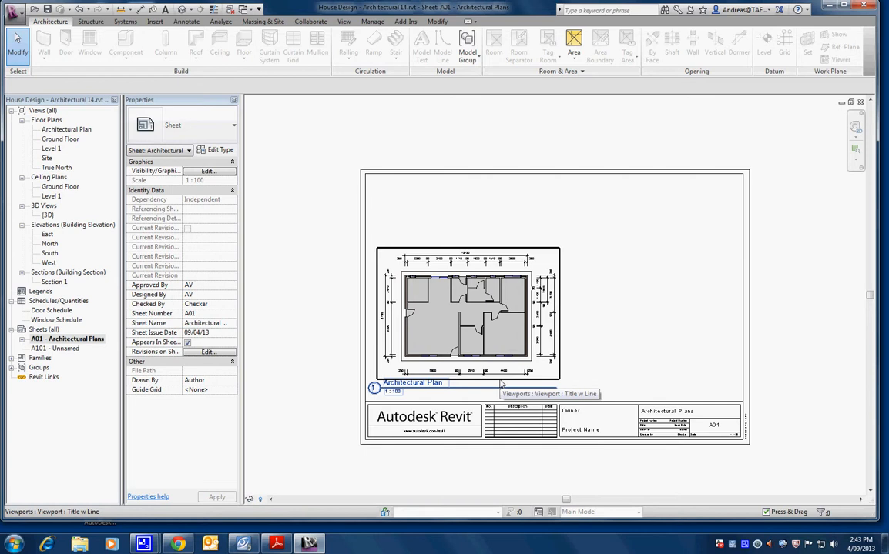
pyautogui.click(502, 383)
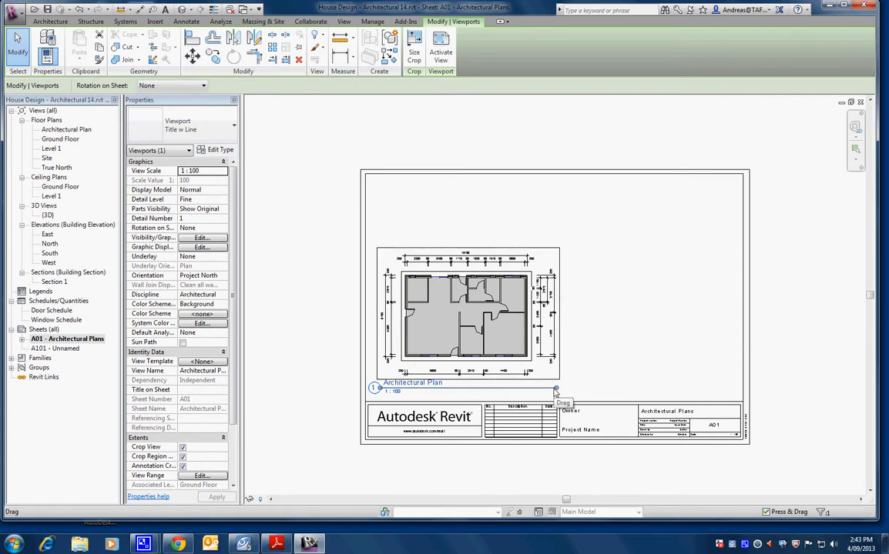
pyautogui.moveTo(555, 390); pyautogui.dragTo(445, 394)
# Step: Try to move the Architectural Plan title to the right with its viewport selected, and undo the move
pyautogui.moveTo(443, 366); pyautogui.dragTo(463, 329, button='middle')
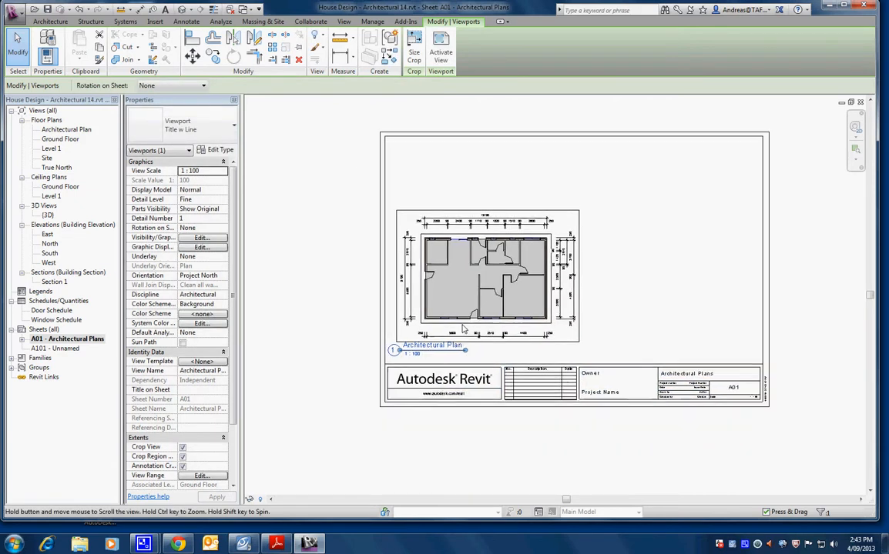
pyautogui.scroll(5, 463, 328)
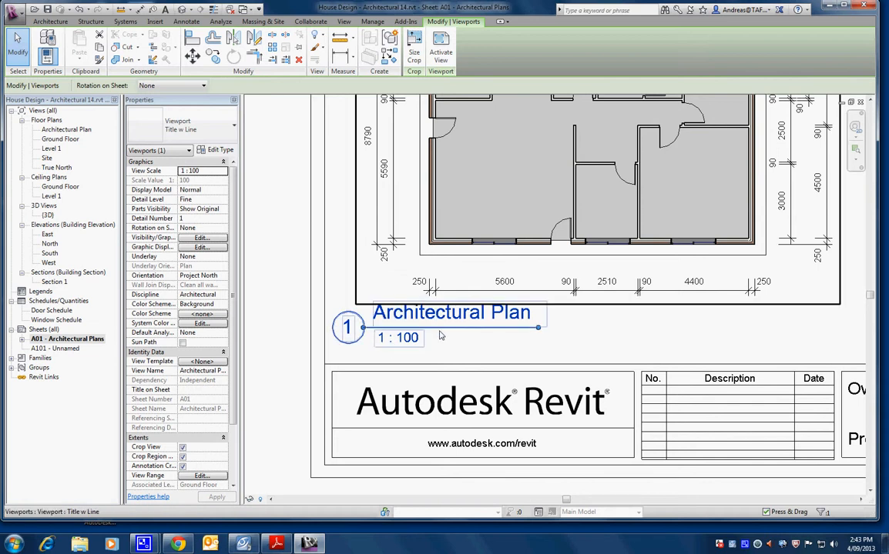
pyautogui.moveTo(441, 335); pyautogui.dragTo(481, 336)
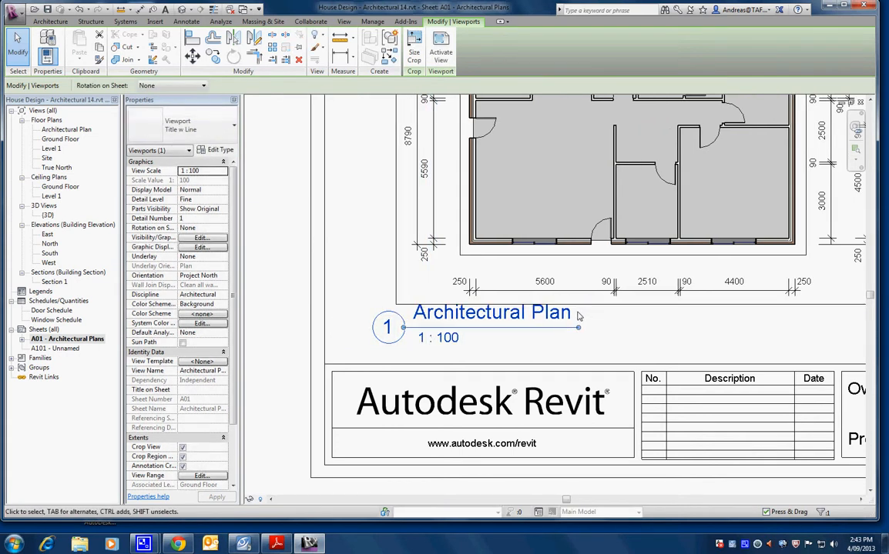
pyautogui.hotkey('ctrl', 'z')
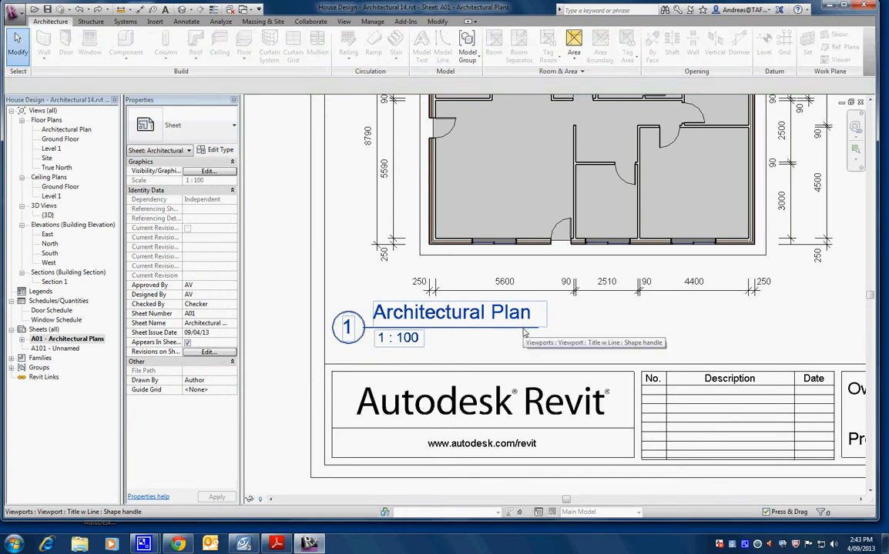
# Step: Move only the Architectural Plan view title to the right, so its number bubble sits below the plan's left outer wall
pyautogui.click(524, 332)
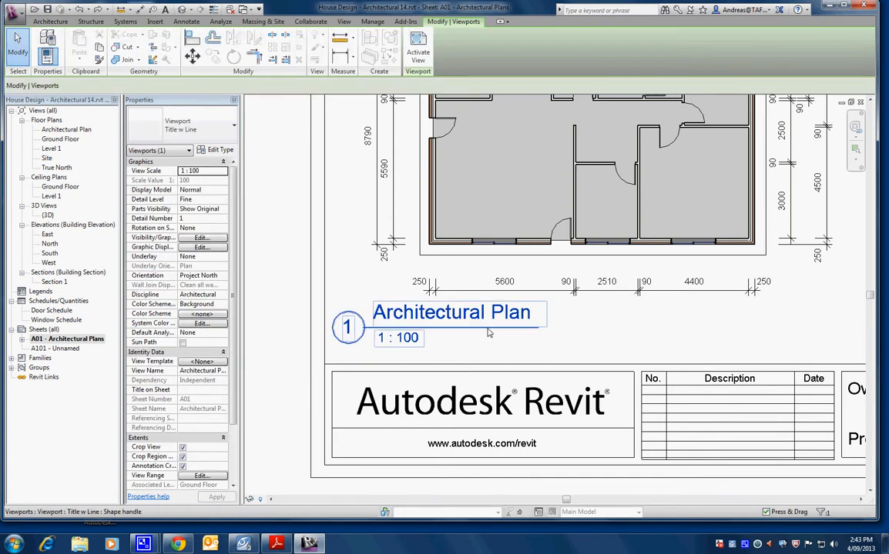
pyautogui.moveTo(488, 336); pyautogui.dragTo(578, 333)
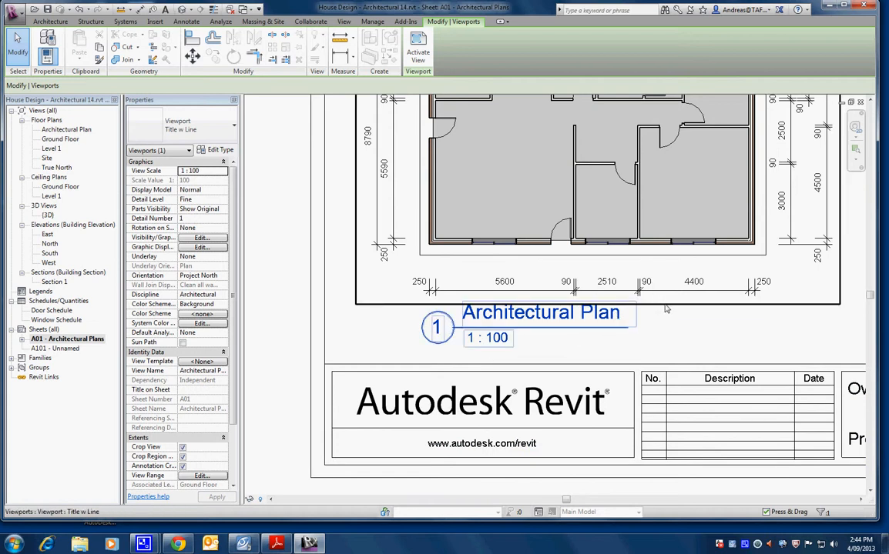
pyautogui.click(581, 345)
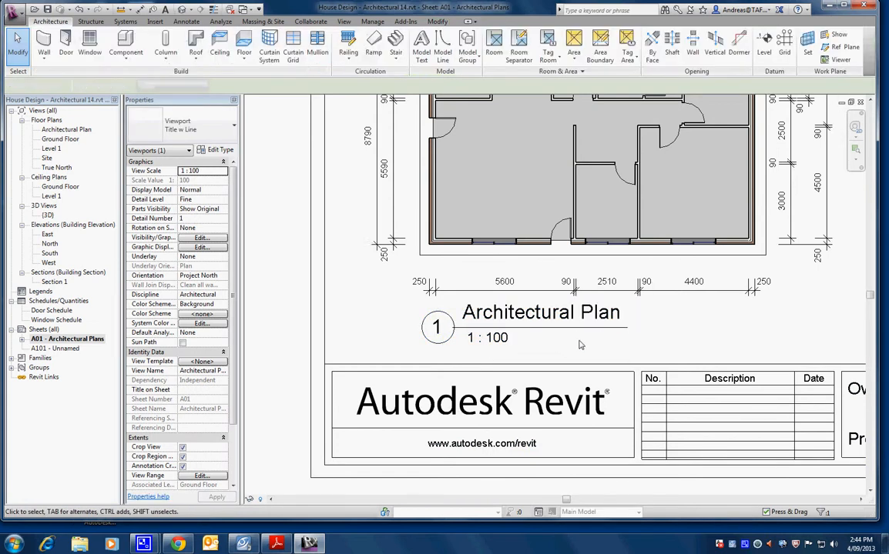
pyautogui.click(549, 334)
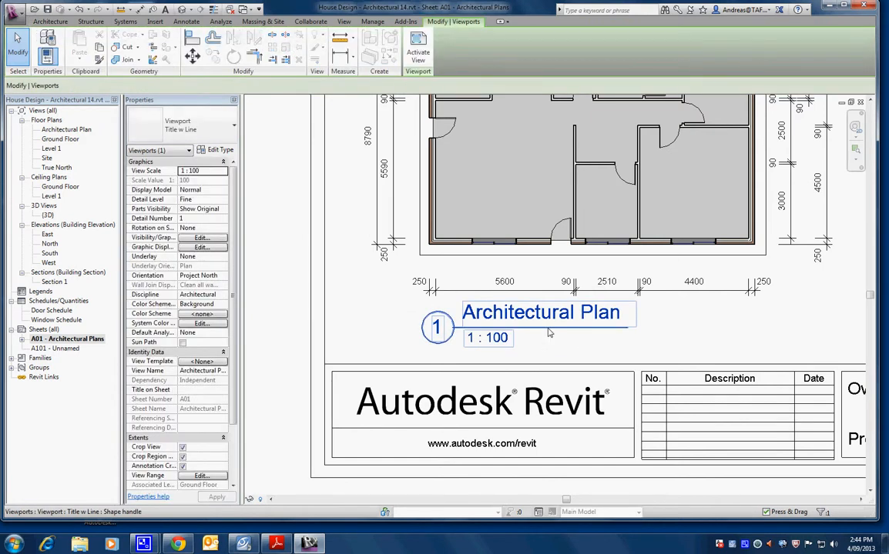
pyautogui.moveTo(459, 346); pyautogui.dragTo(506, 349)
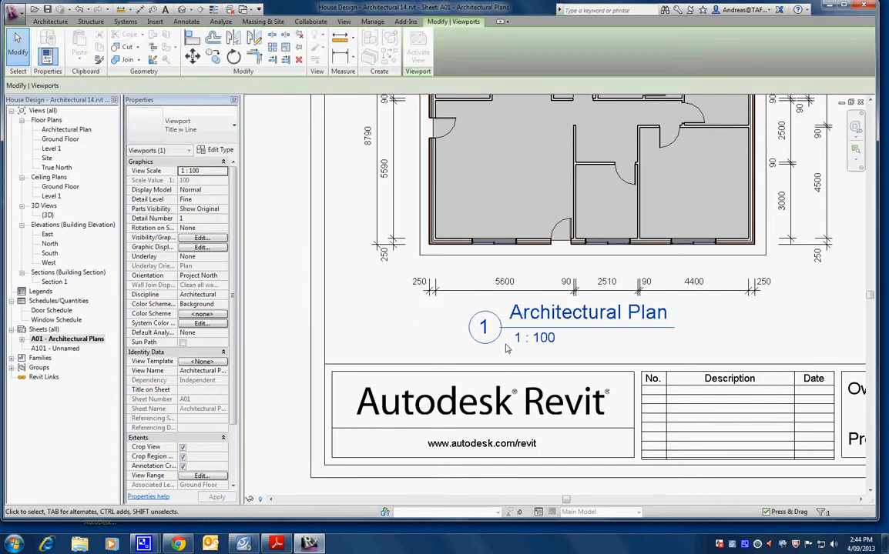
# Step: Move the Architectural Plan viewport together with its title down and to the left, partly off the sheet
pyautogui.scroll(-2, 506, 349)
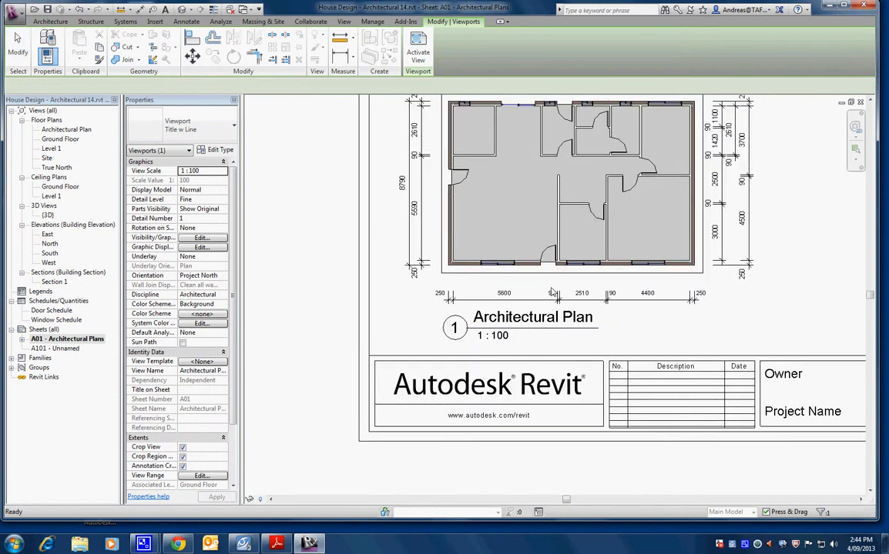
pyautogui.scroll(-3, 563, 282)
pyautogui.moveTo(636, 246); pyautogui.dragTo(537, 317)
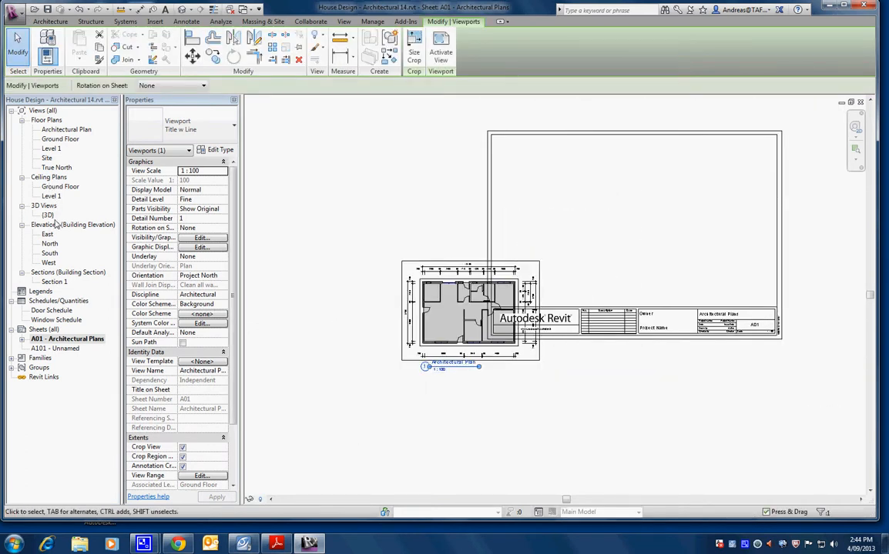
# Step: Duplicate the default {3D} view without detailing and rename the copy as 3D View
pyautogui.click(48, 216)
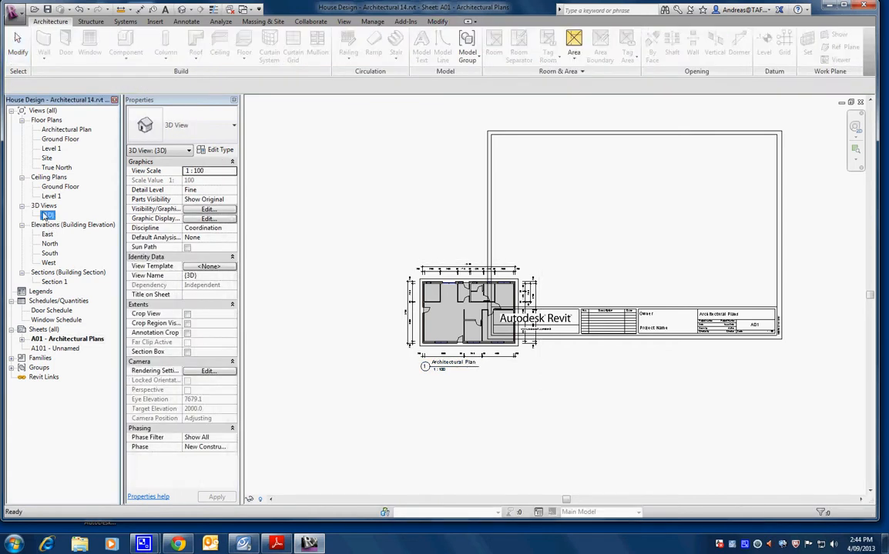
pyautogui.rightClick(45, 215)
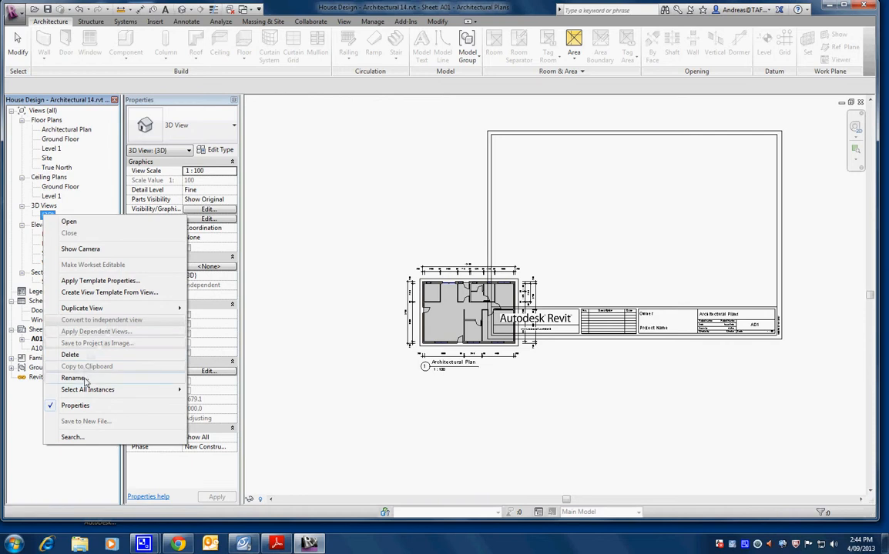
pyautogui.moveTo(154, 308)
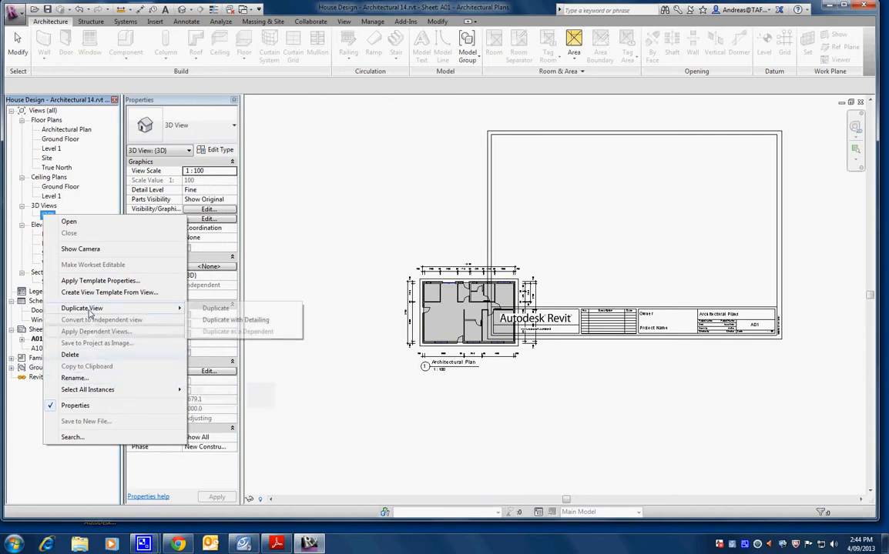
pyautogui.click(228, 309)
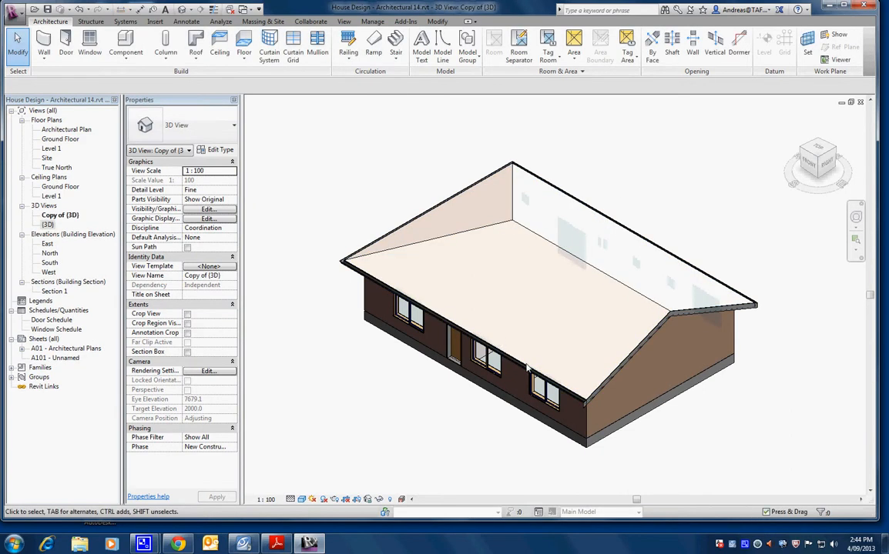
pyautogui.rightClick(66, 217)
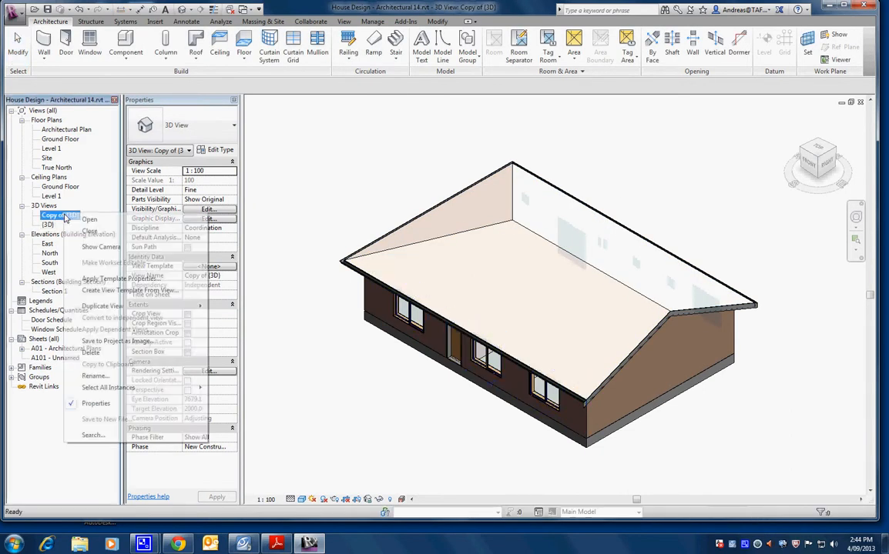
pyautogui.click(94, 375)
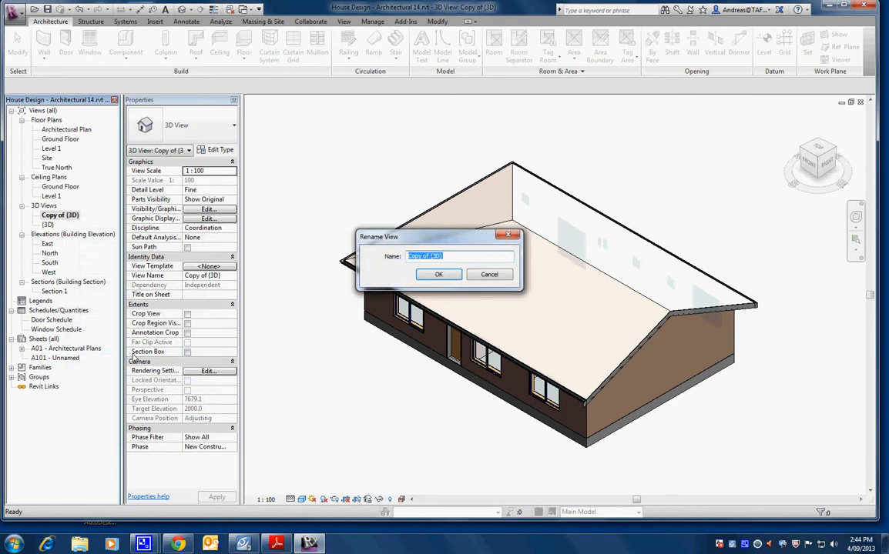
pyautogui.write('3D View')
pyautogui.press('Return')
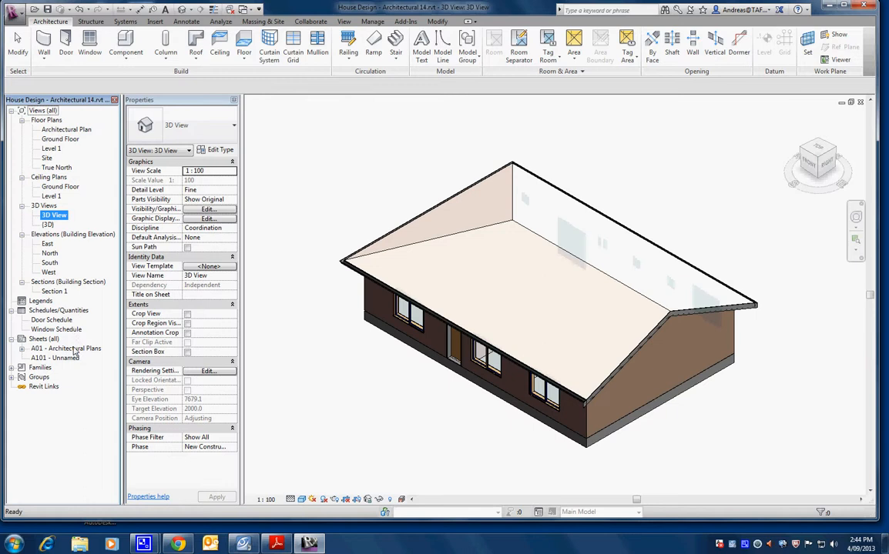
# Step: On sheet A01, move the plan viewport back above the titleblock in the lower left and place the 3D View in the upper right corner
pyautogui.doubleClick(74, 350)
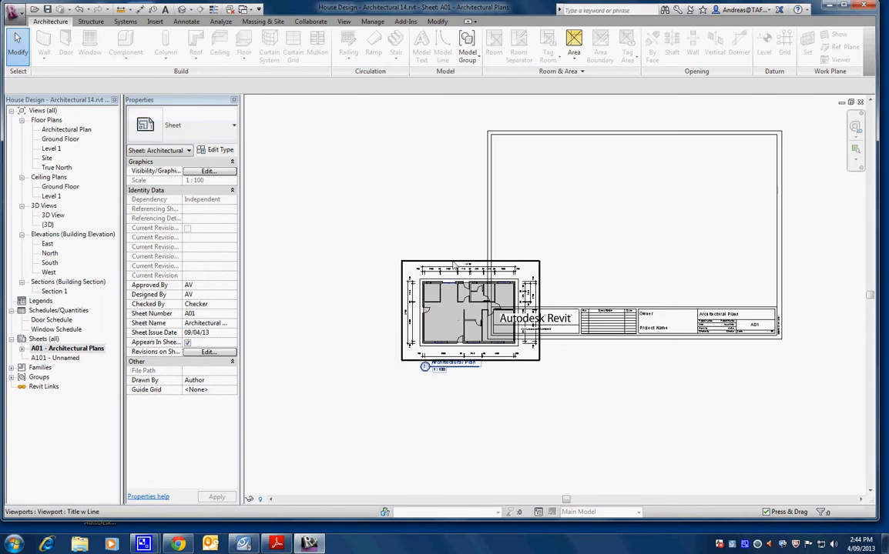
pyautogui.moveTo(456, 264); pyautogui.dragTo(562, 200)
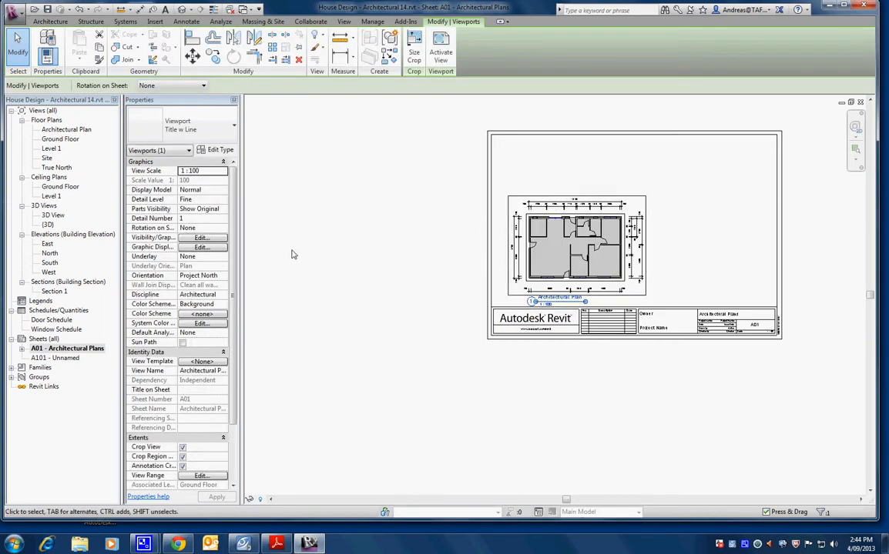
pyautogui.click(672, 174)
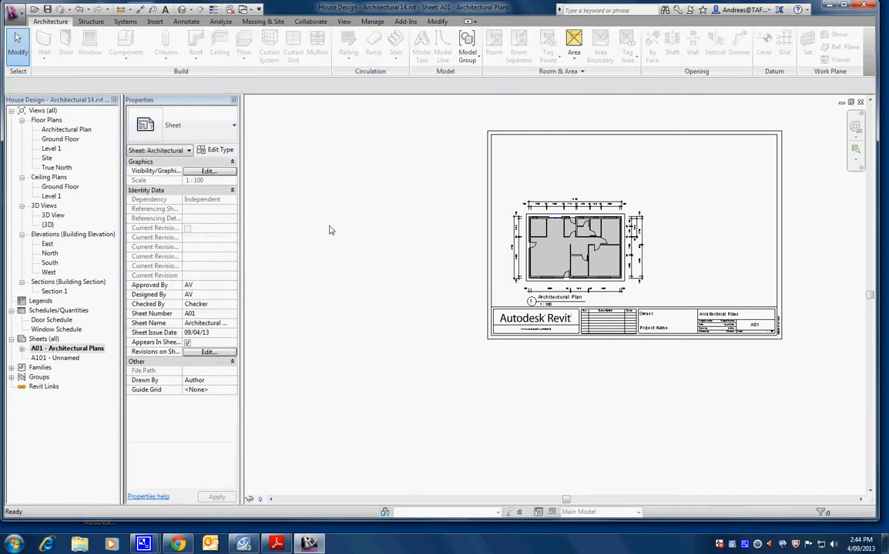
pyautogui.moveTo(52, 215); pyautogui.dragTo(605, 188)
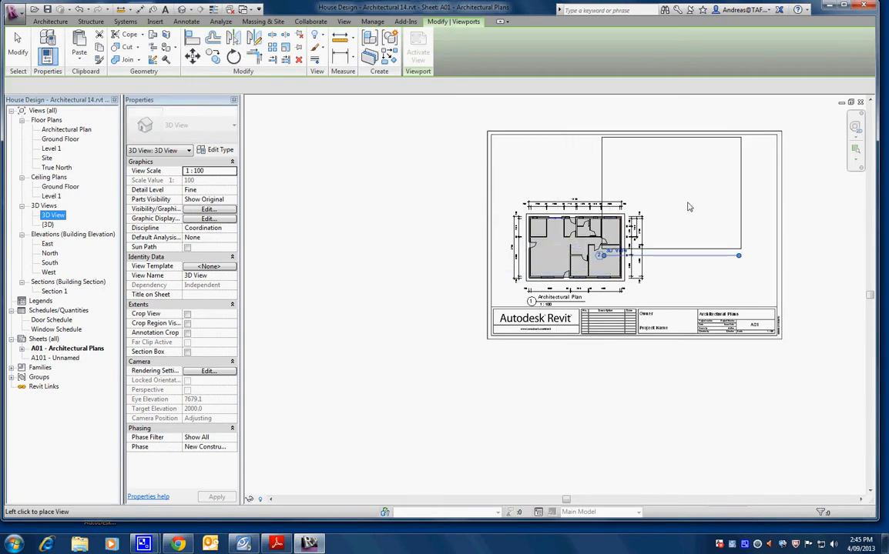
pyautogui.click(720, 193)
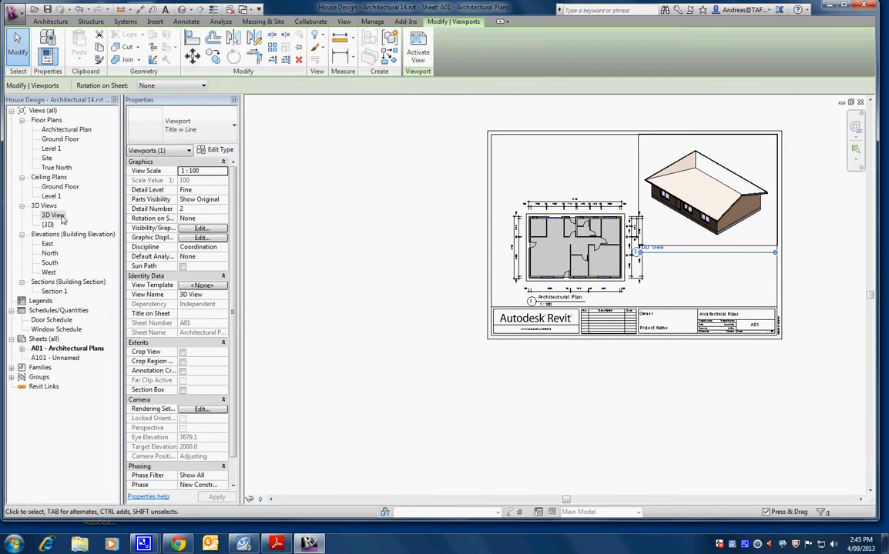
# Step: Open the 3D View, try a view scale of 1:200, and return to sheet A01
pyautogui.doubleClick(56, 216)
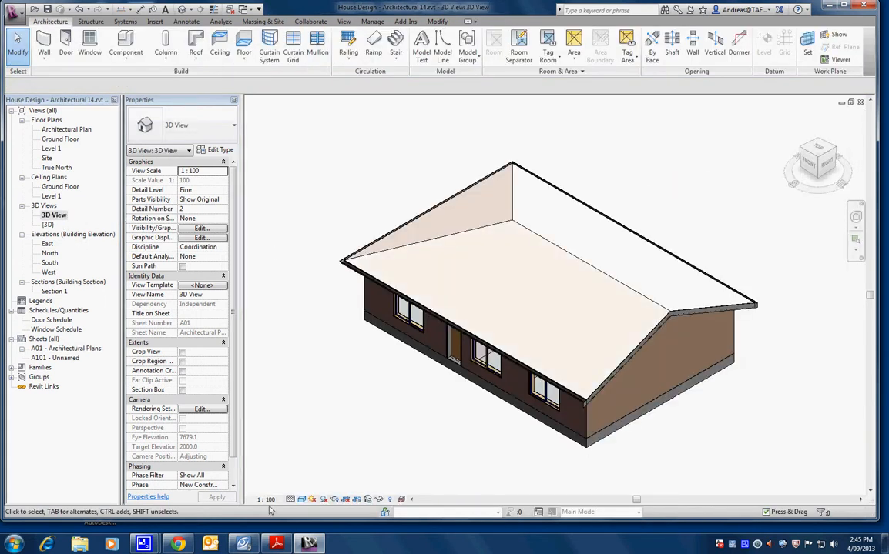
pyautogui.click(266, 500)
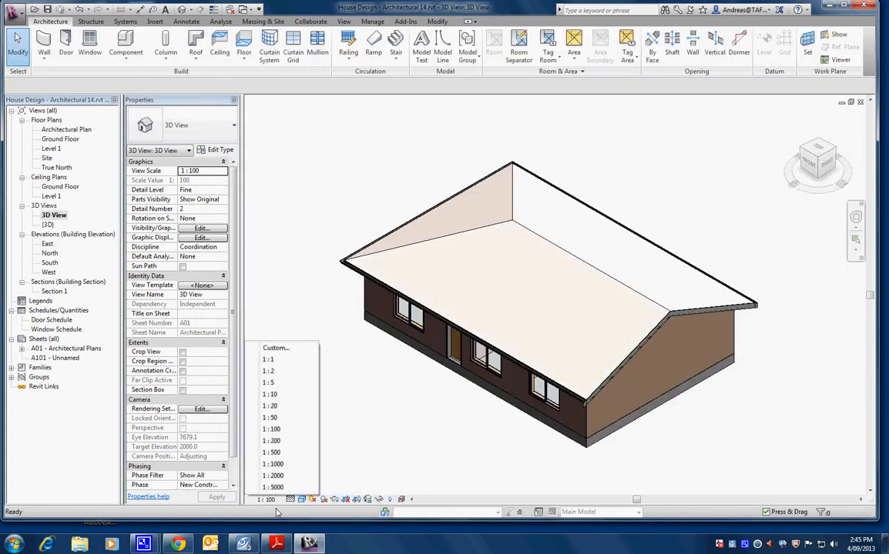
pyautogui.click(274, 441)
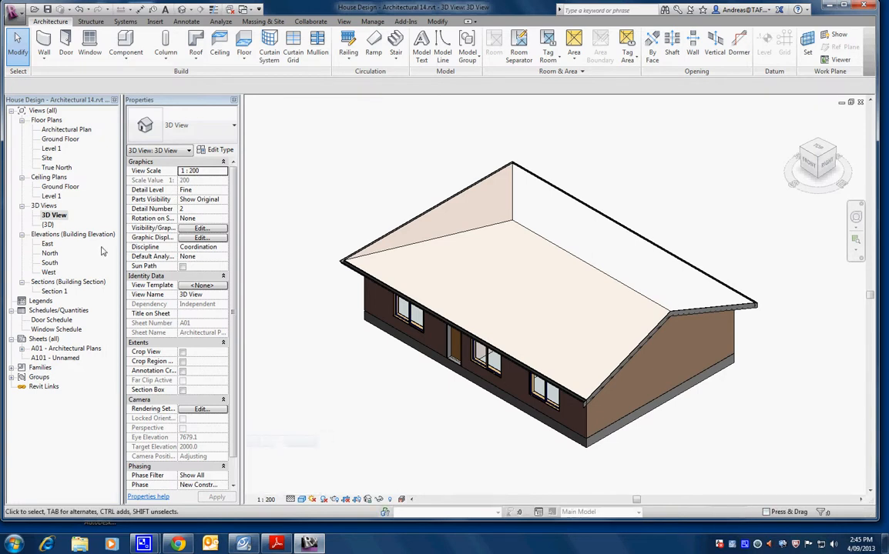
pyautogui.doubleClick(62, 350)
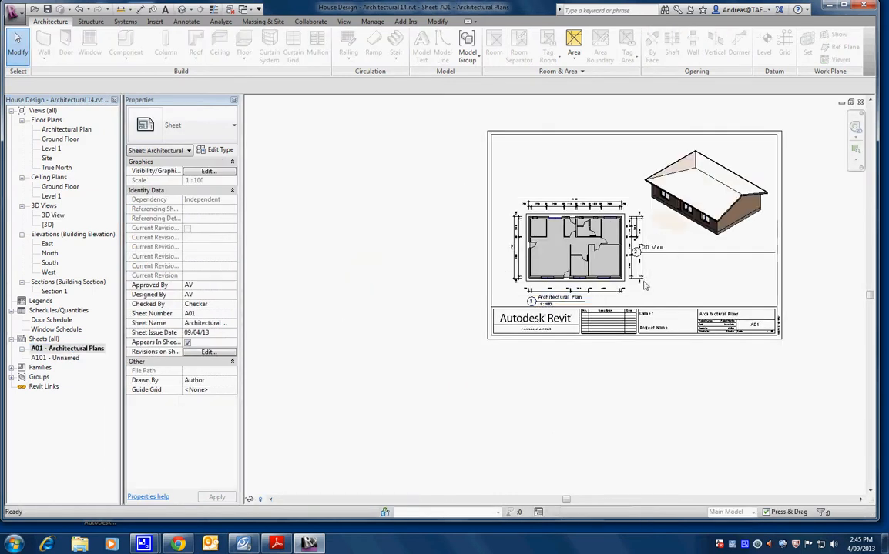
# Step: Shorten the 3D View's title line to about its text width and move the title up and right beneath the house
pyautogui.scroll(4, 706, 221)
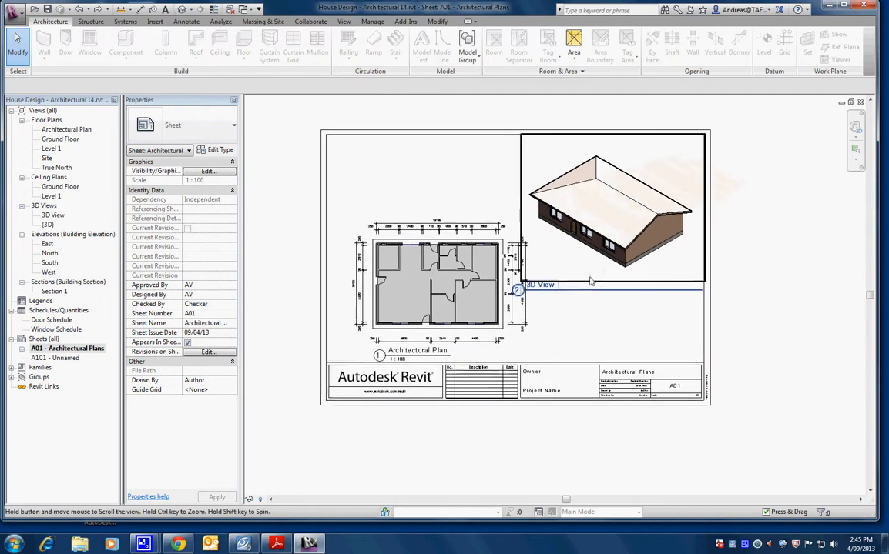
pyautogui.click(600, 263)
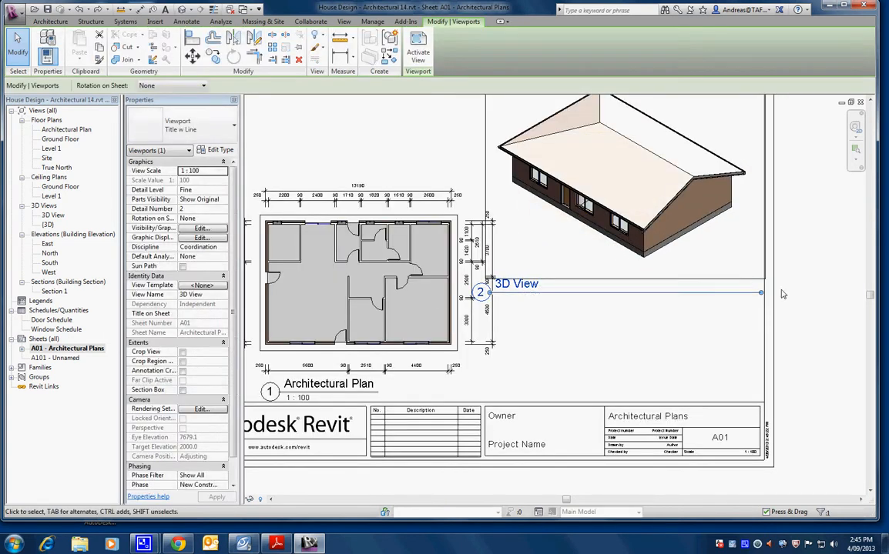
pyautogui.moveTo(761, 294); pyautogui.dragTo(539, 293)
pyautogui.click(601, 326)
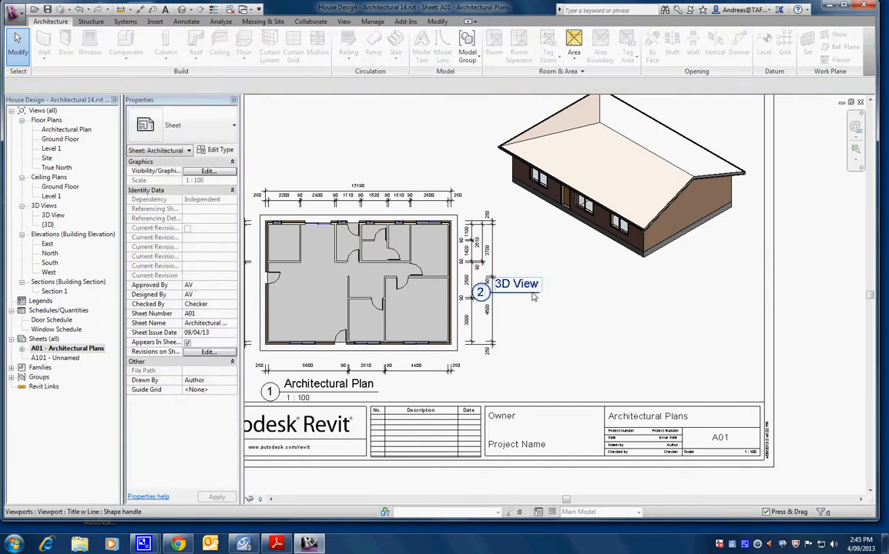
pyautogui.click(531, 294)
pyautogui.moveTo(513, 301); pyautogui.dragTo(580, 272)
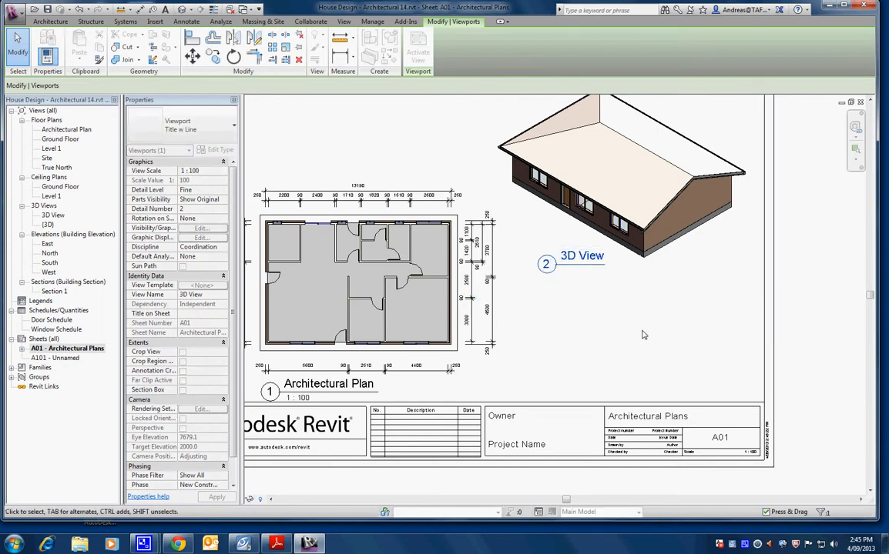
# Step: Move the 3D View viewport together with its title slightly up and to the right on the sheet
pyautogui.scroll(-2, 645, 319)
pyautogui.click(650, 295)
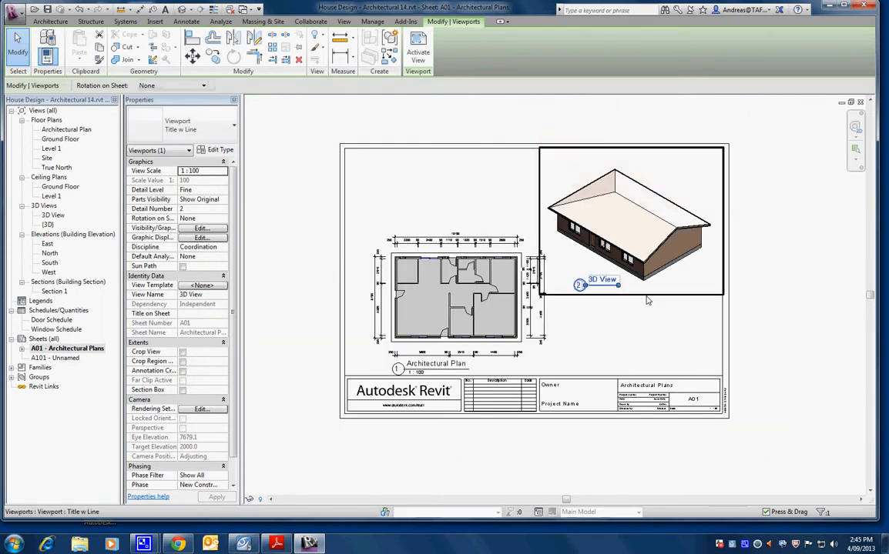
pyautogui.moveTo(651, 295); pyautogui.dragTo(665, 280)
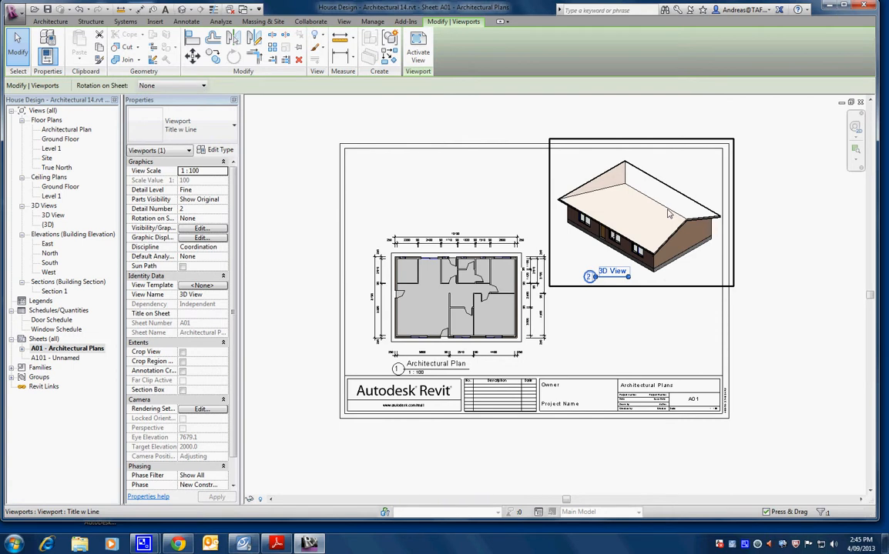
# Step: Activate the 3D View on the sheet, orbit the house to a lower viewing angle, and deactivate the view
pyautogui.rightClick(664, 203)
pyautogui.click(700, 252)
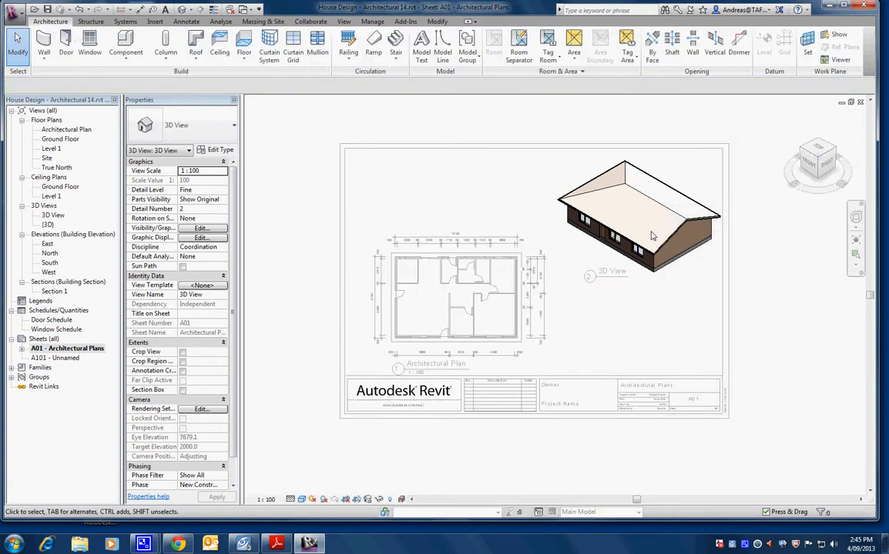
pyautogui.keyDown('shift'); pyautogui.moveTo(651, 237); pyautogui.dragTo(651, 184, button='middle'); pyautogui.keyUp('shift')
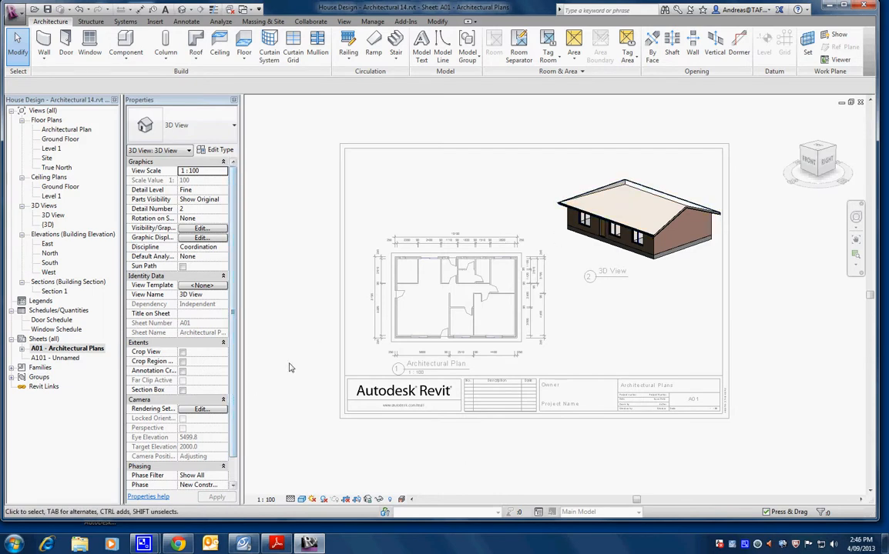
pyautogui.moveTo(232, 397); pyautogui.dragTo(235, 419)
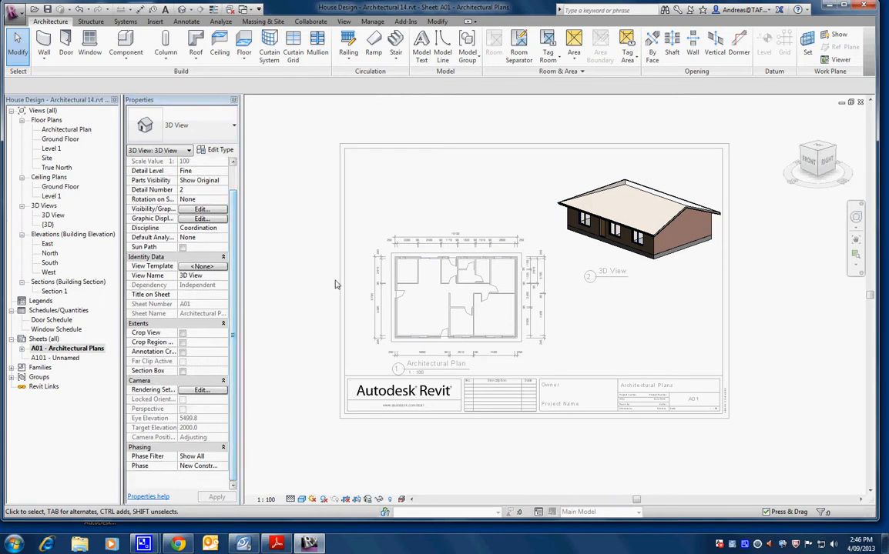
pyautogui.rightClick(634, 268)
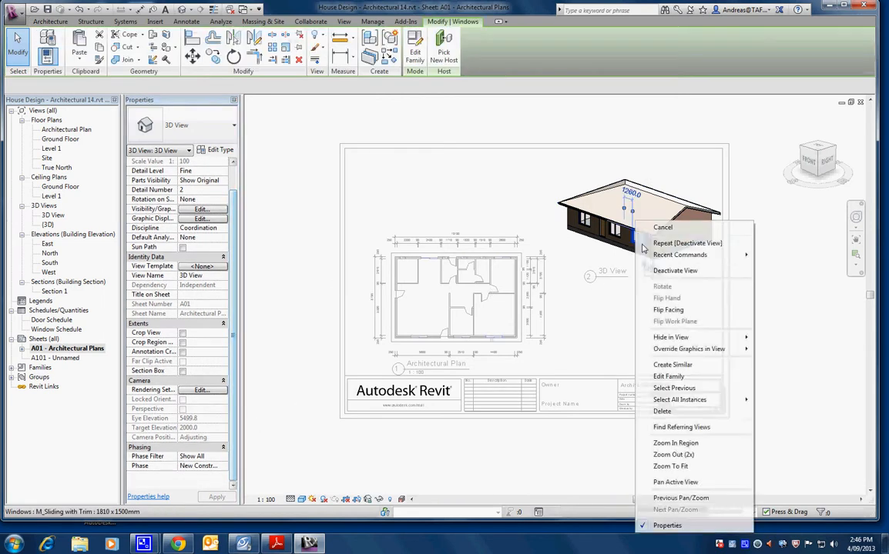
pyautogui.click(675, 271)
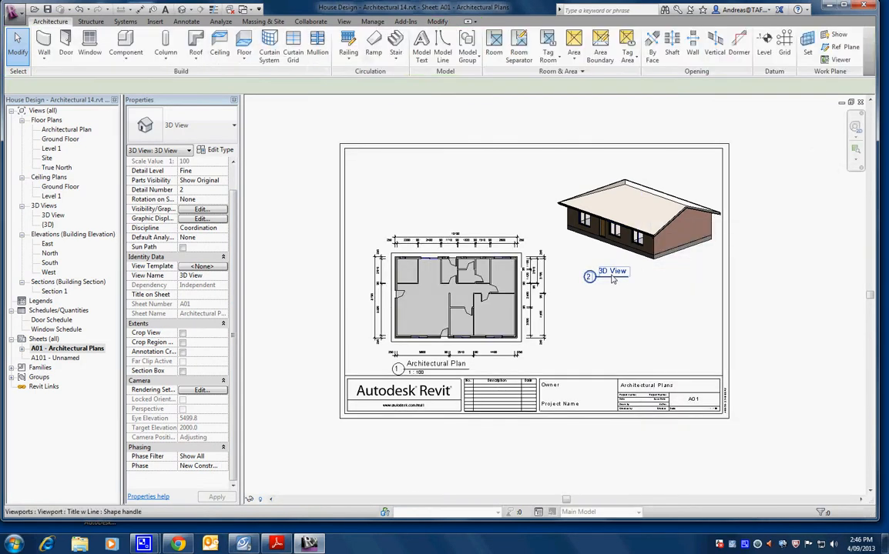
# Step: Move the 3D View title closer below the house's lower left, and shift the whole viewport up toward the sheet's upper border
pyautogui.click(612, 279)
pyautogui.moveTo(612, 280); pyautogui.dragTo(599, 258)
pyautogui.click(656, 246)
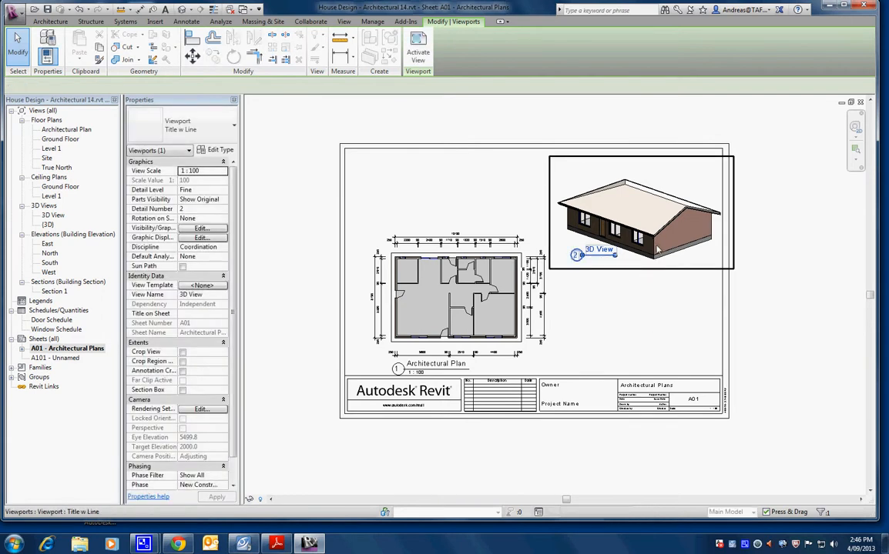
pyautogui.moveTo(659, 277); pyautogui.dragTo(656, 254)
pyautogui.click(695, 307)
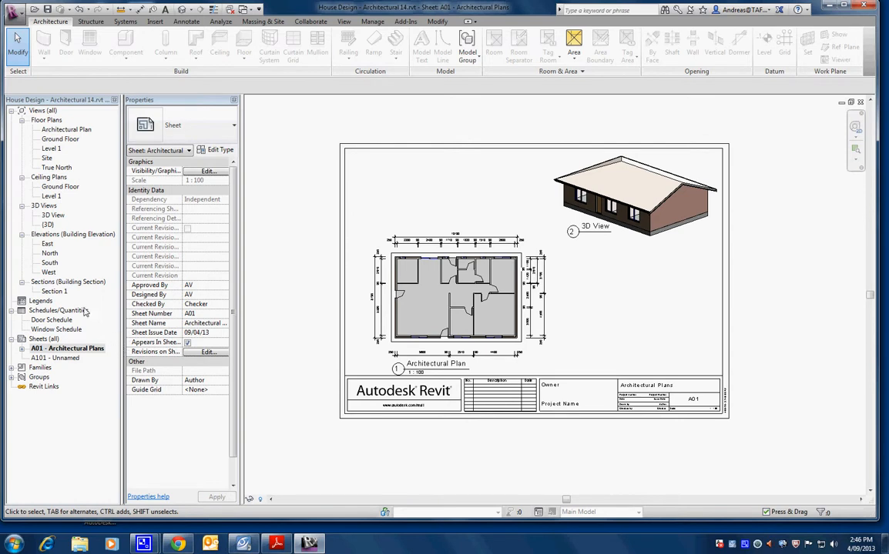
# Step: Open the 3D View and set up its DWG export with the in-session export setup for the current view only
pyautogui.doubleClick(54, 216)
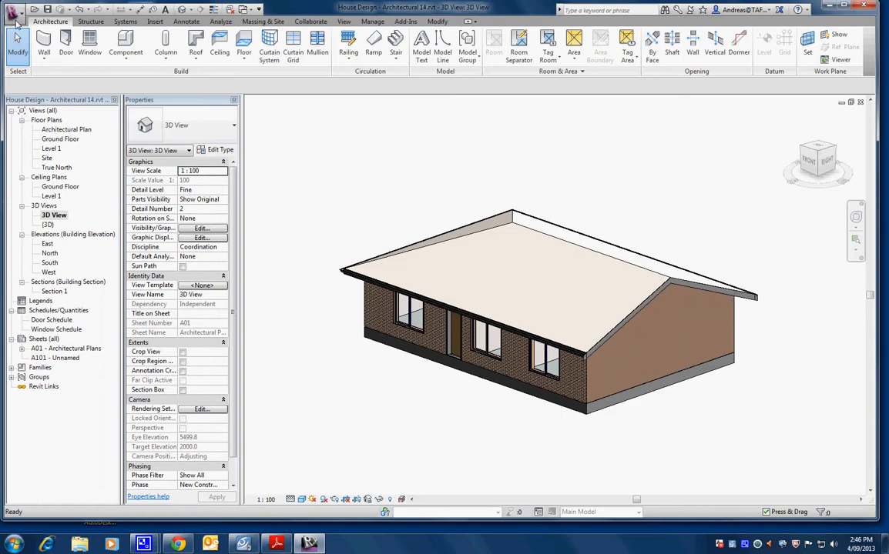
pyautogui.click(156, 23)
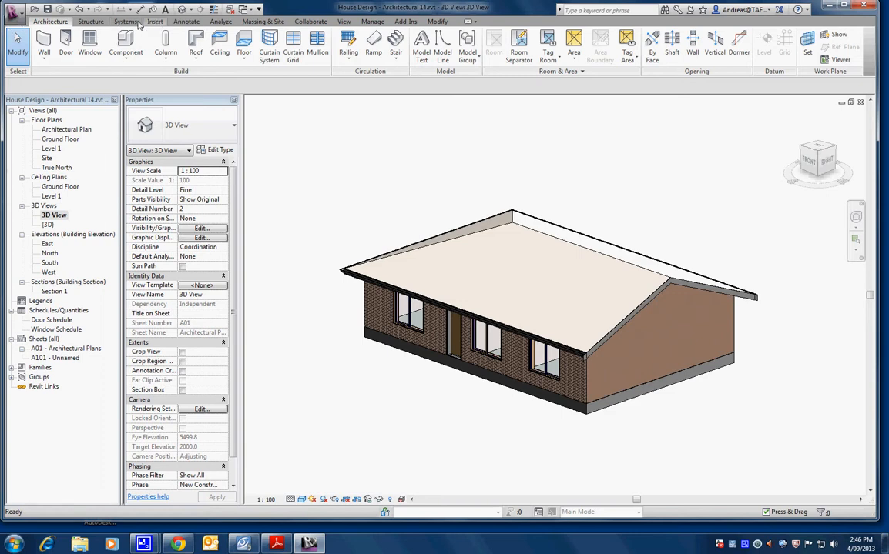
pyautogui.click(22, 17)
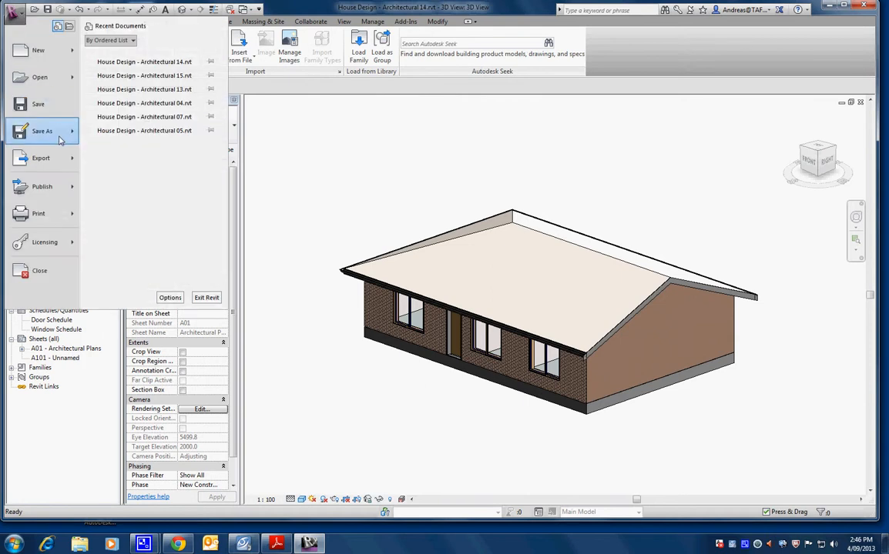
pyautogui.moveTo(71, 164)
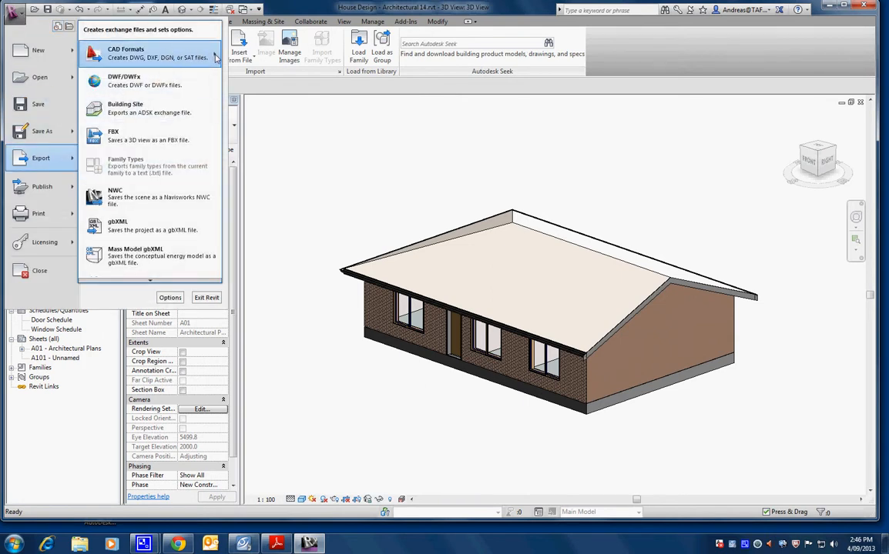
pyautogui.moveTo(215, 55)
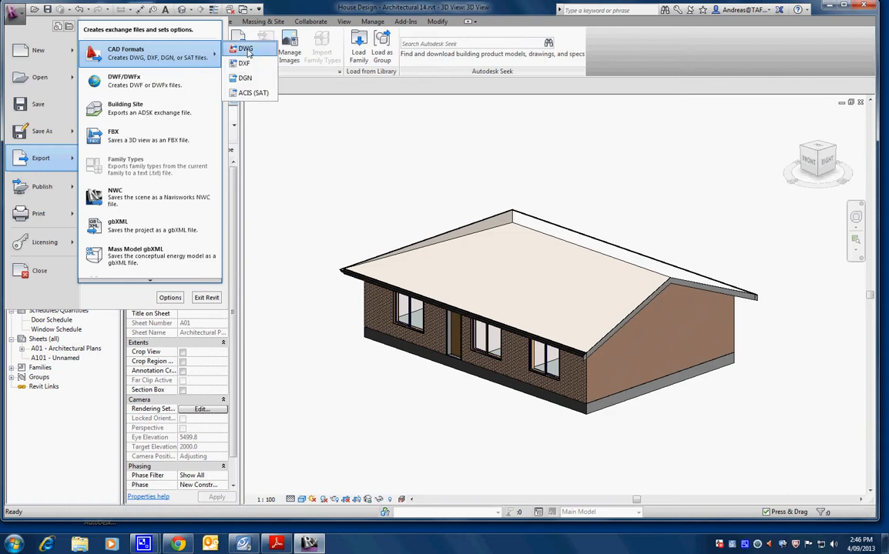
pyautogui.click(247, 51)
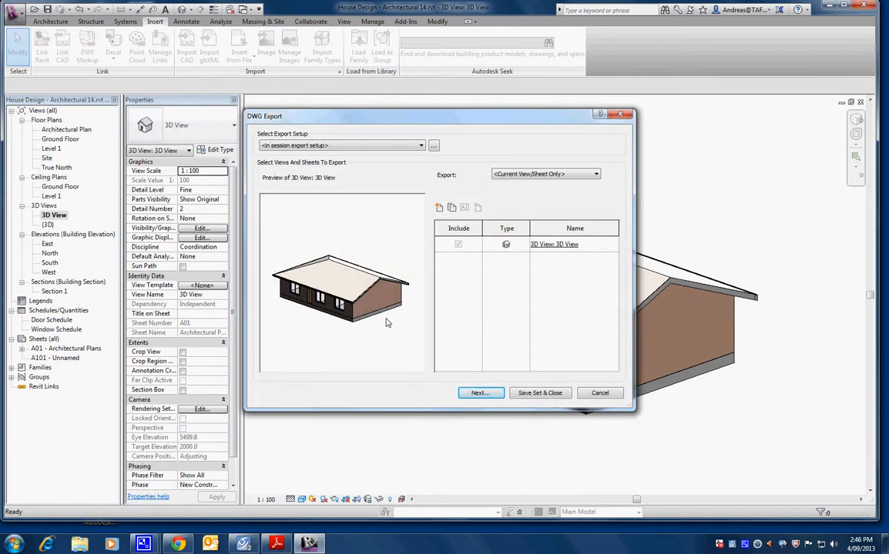
pyautogui.click(419, 146)
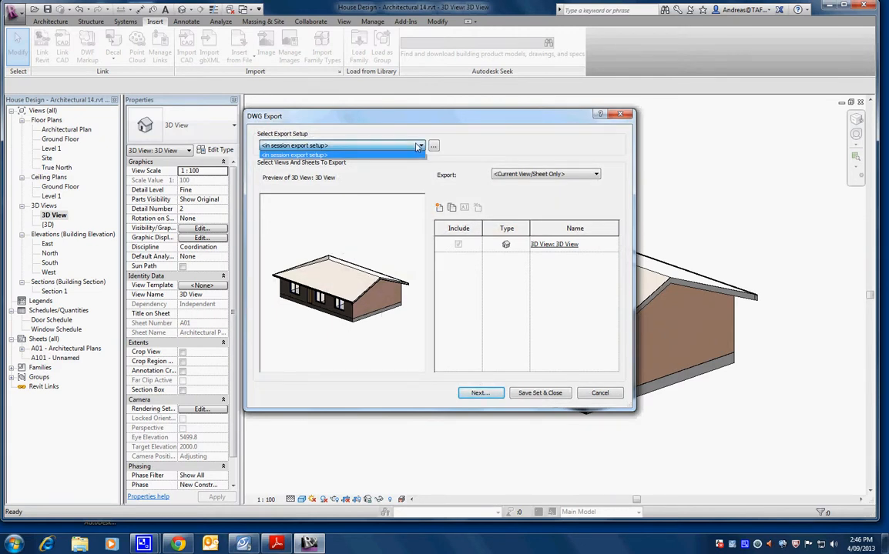
pyautogui.click(419, 147)
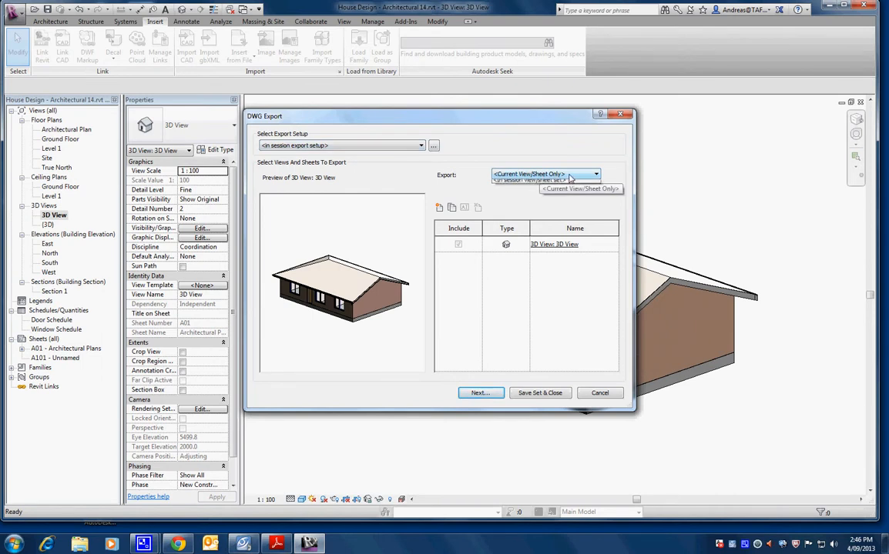
pyautogui.click(570, 176)
pyautogui.click(569, 177)
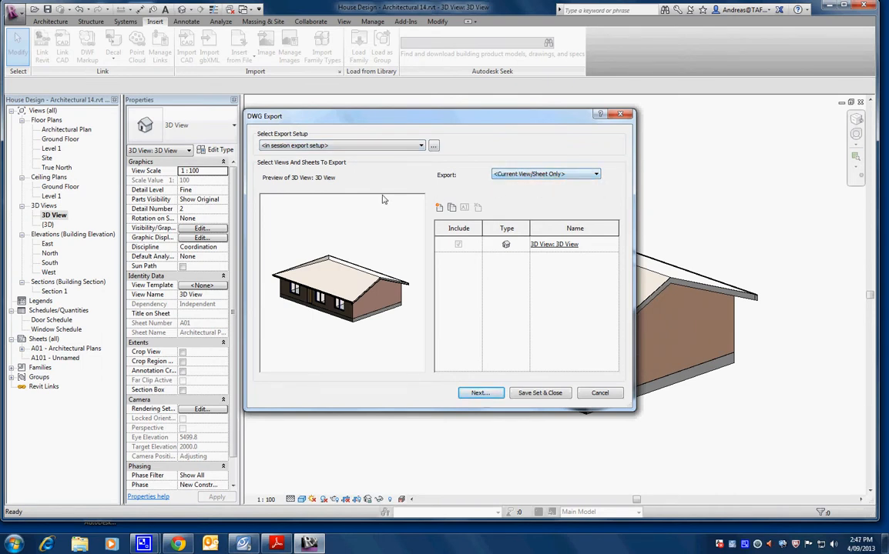
# Step: Export the 3D View to the Revit Projects folder as the AutoCAD 2013 DWG file HouseDesign-Architectural14-3DView-3DView
pyautogui.click(479, 395)
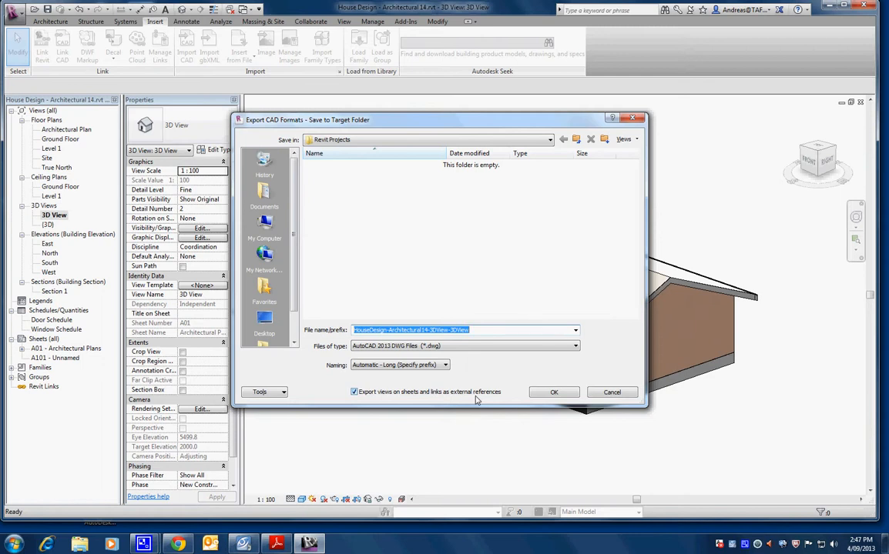
pyautogui.click(475, 347)
pyautogui.click(476, 350)
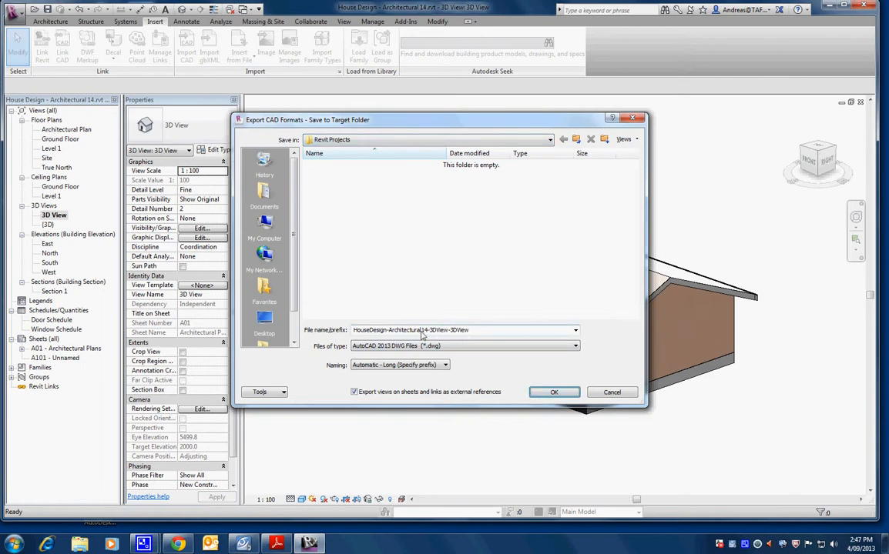
pyautogui.click(552, 393)
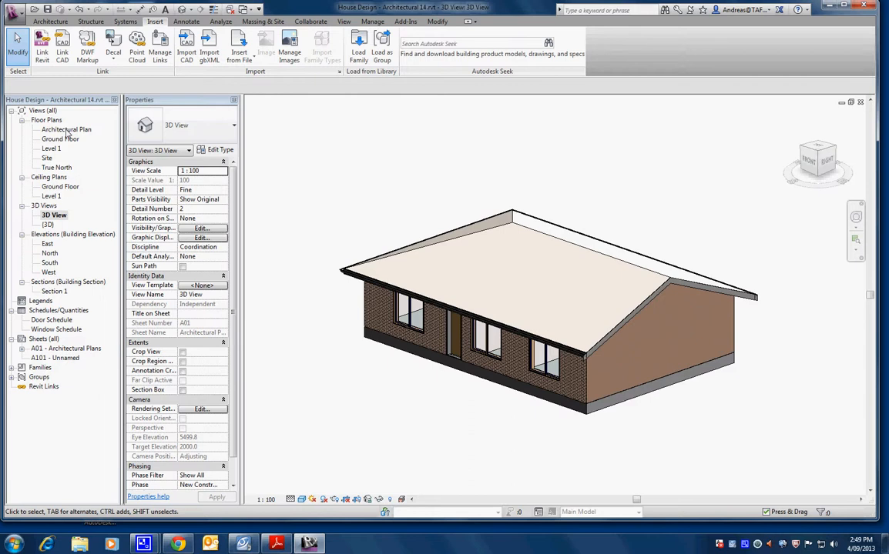
# Step: Export the Architectural Plan floor plan to the Revit Projects folder as the AutoCAD 2013 DWG file HouseDesign-Architectural14-FloorPlan-ArchitecturalPlan
pyautogui.doubleClick(65, 130)
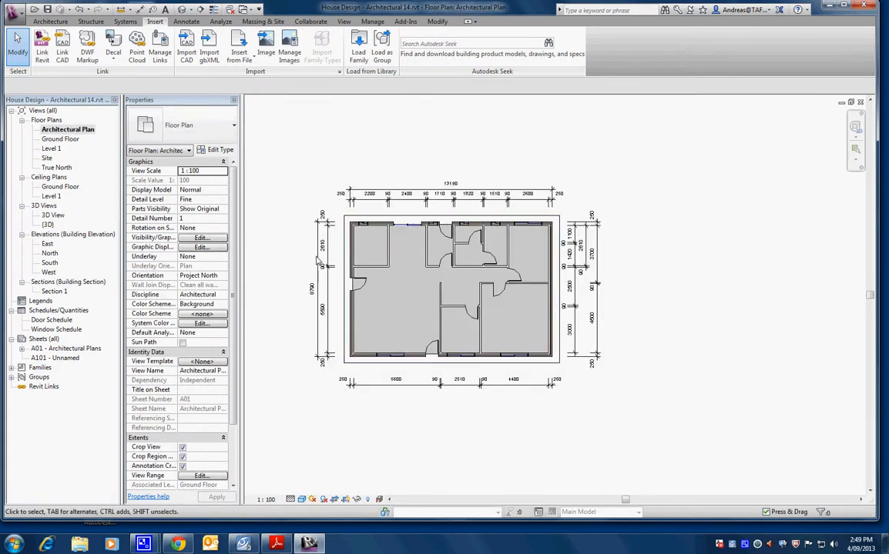
pyautogui.click(17, 14)
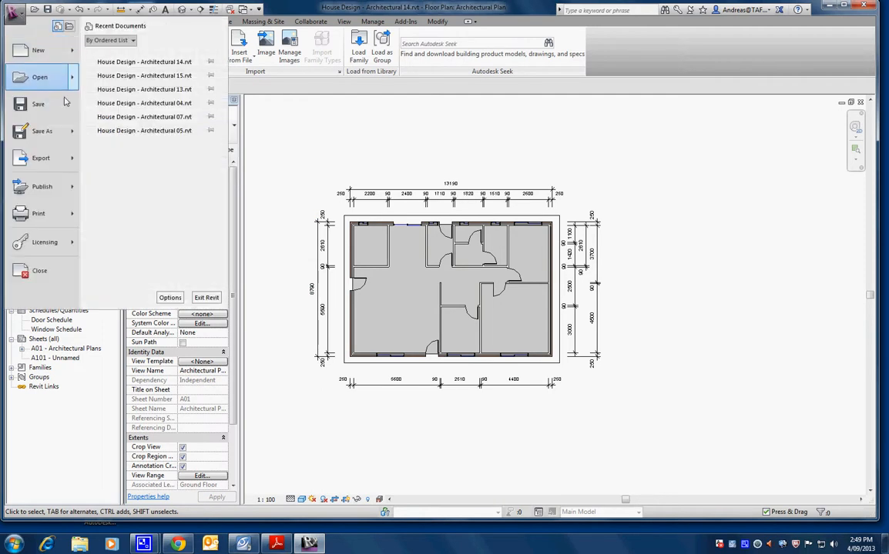
pyautogui.moveTo(66, 160)
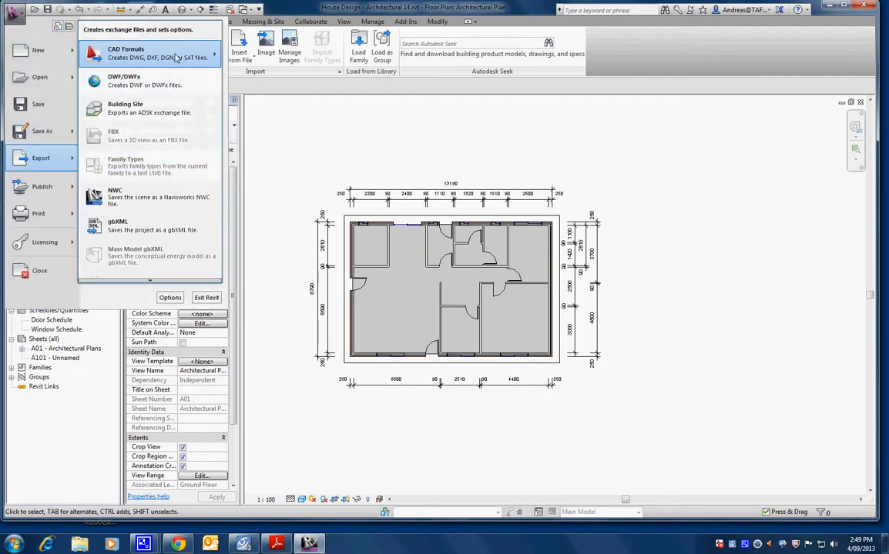
pyautogui.moveTo(205, 55)
pyautogui.click(245, 49)
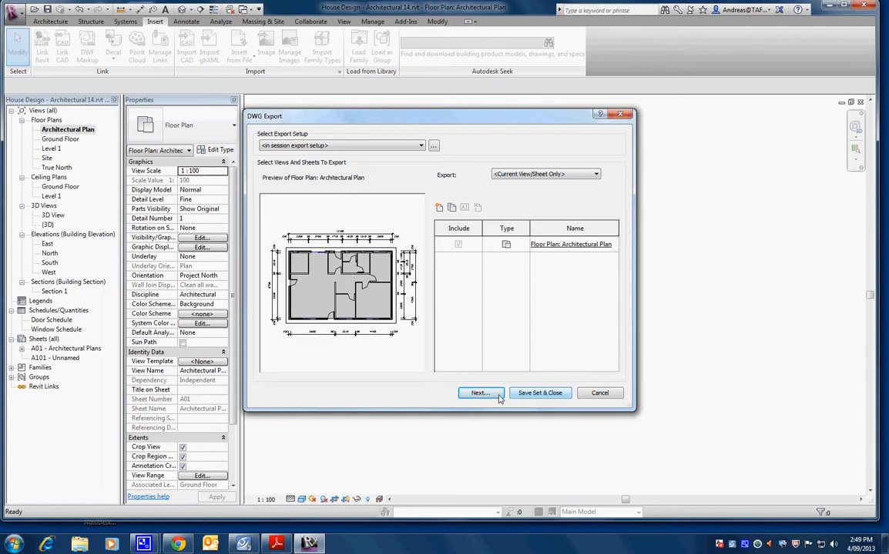
pyautogui.click(489, 395)
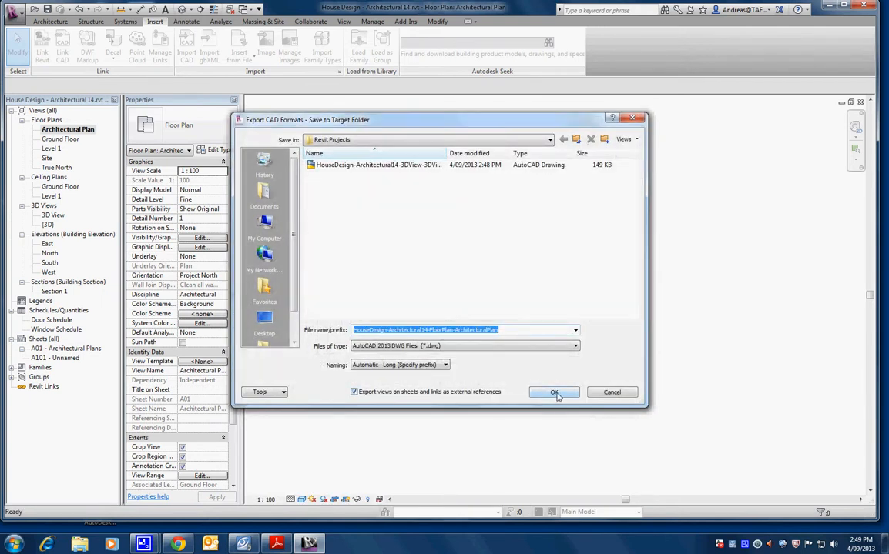
pyautogui.click(554, 393)
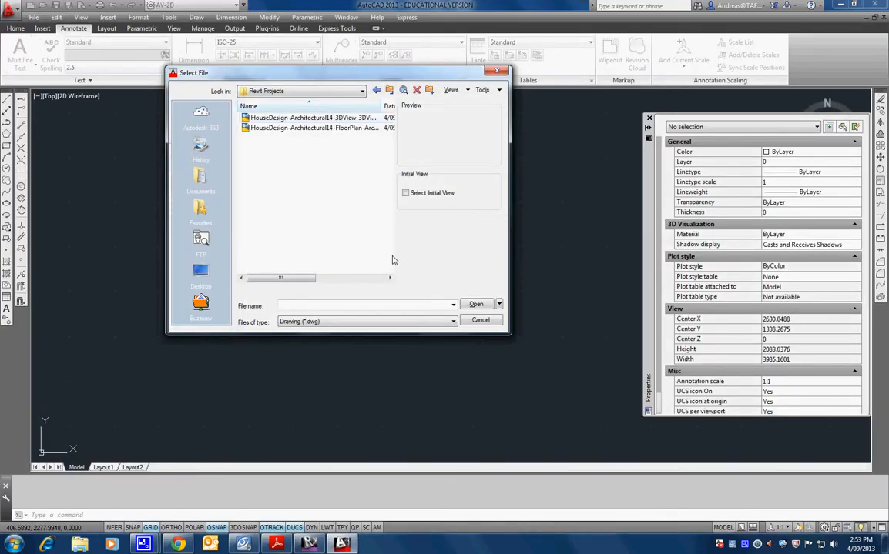
# Step: Open the exported drawing HouseDesign-Architectural14-3DView-3DView.dwg from the Revit Projects folder and view the house from another side
pyautogui.click(282, 118)
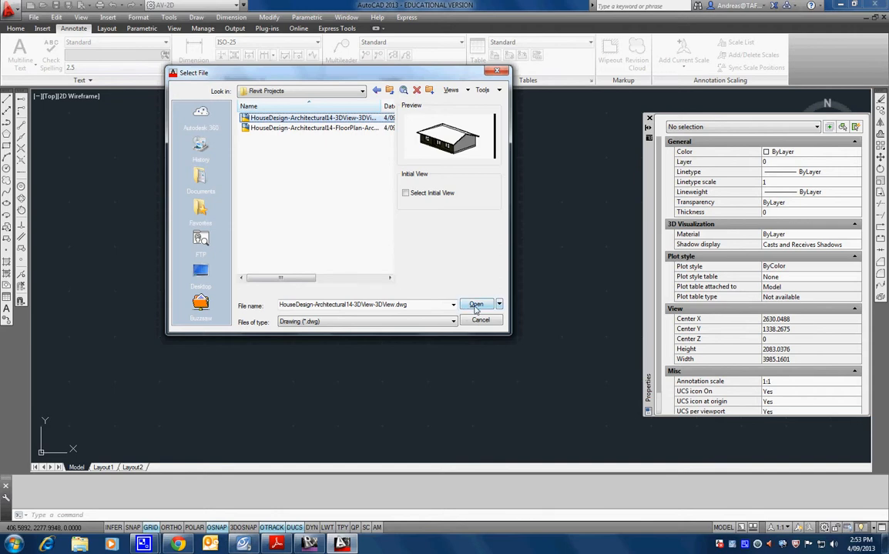
pyautogui.click(476, 305)
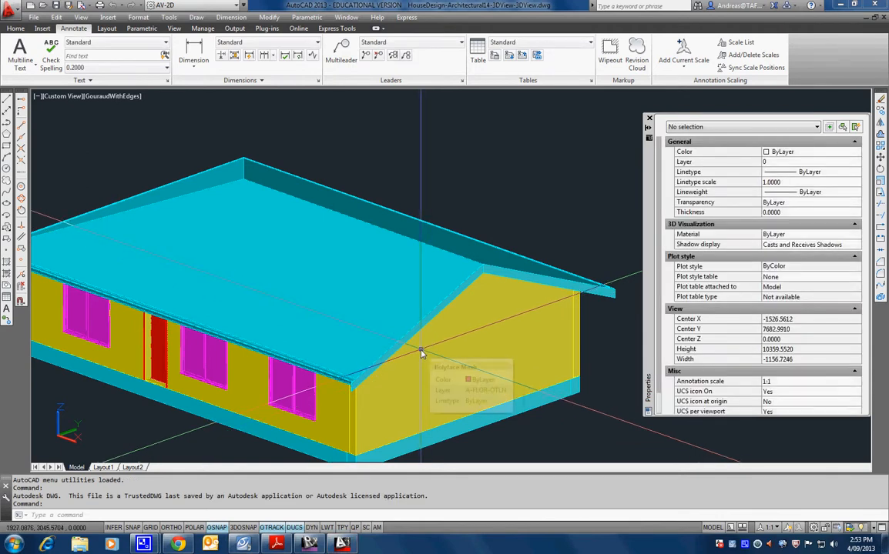
pyautogui.moveTo(378, 365); pyautogui.dragTo(444, 300, button='middle')
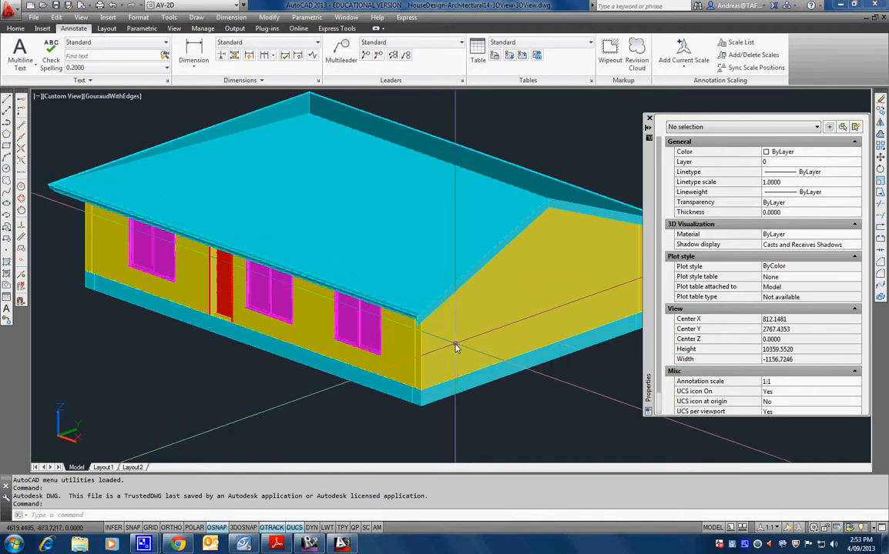
pyautogui.keyDown('shift'); pyautogui.moveTo(398, 341); pyautogui.dragTo(272, 340, button='middle'); pyautogui.keyUp('shift')
pyautogui.scroll(4, 312, 345)
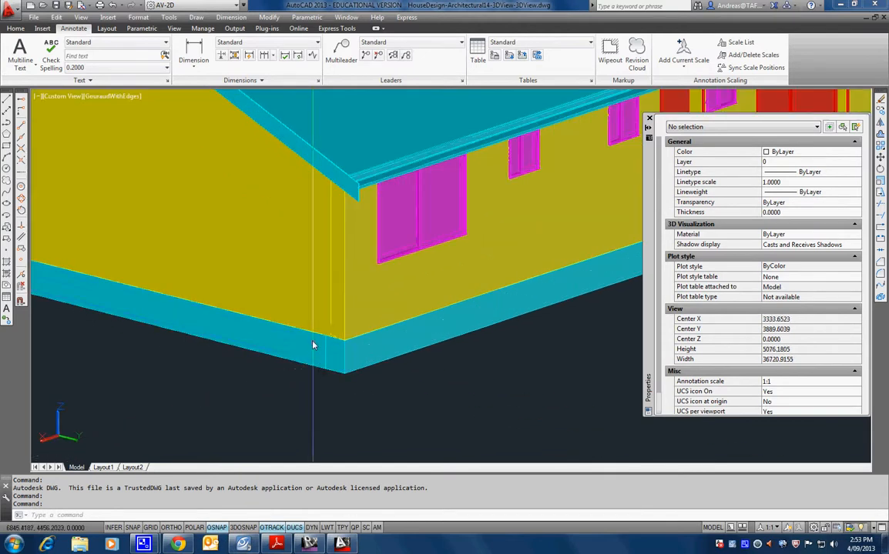
# Step: Set the 3D house drawing's visual style to 2D Wireframe, with the whole house in view
pyautogui.click(123, 98)
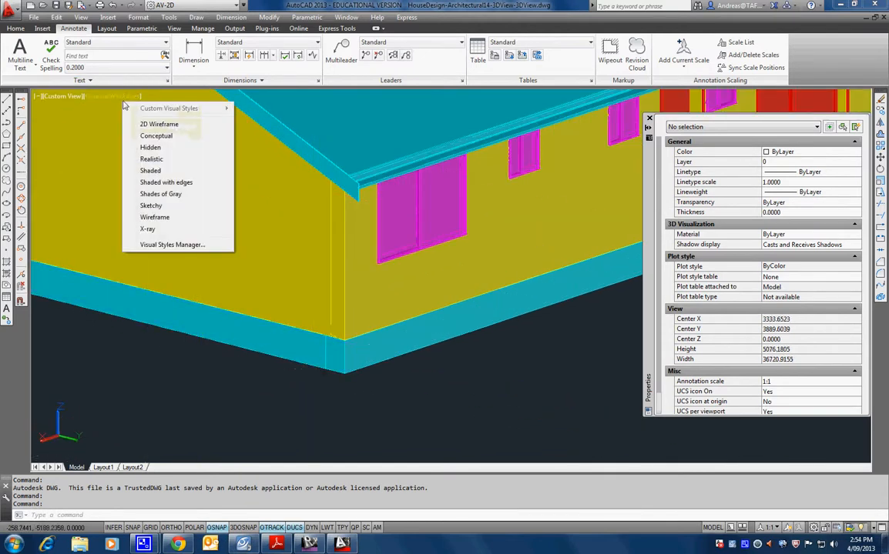
pyautogui.click(165, 138)
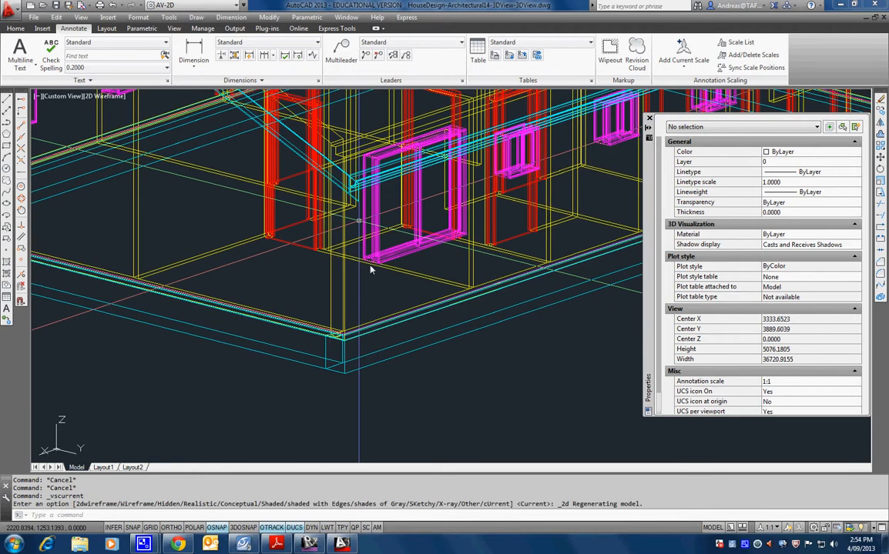
pyautogui.scroll(-6, 359, 285)
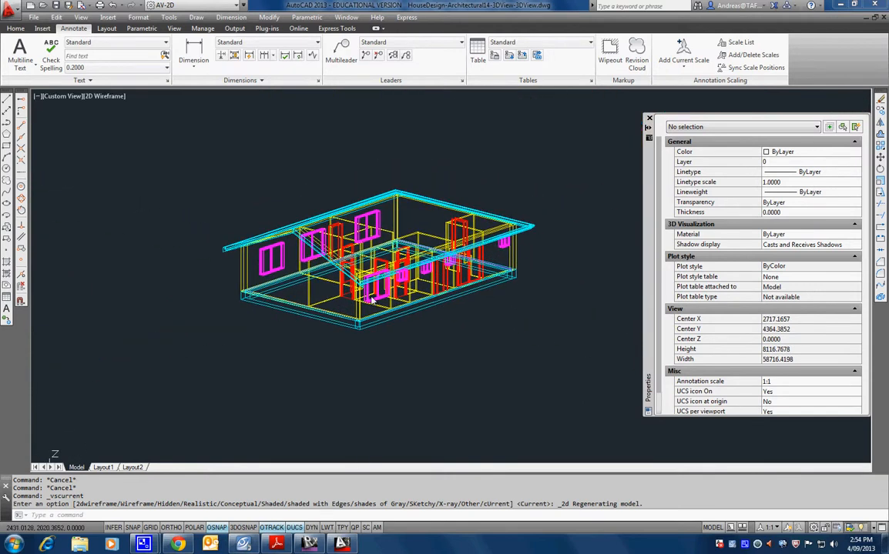
# Step: List the data of the roof outline mesh at the house's near corner, and close the listing
pyautogui.click(353, 284)
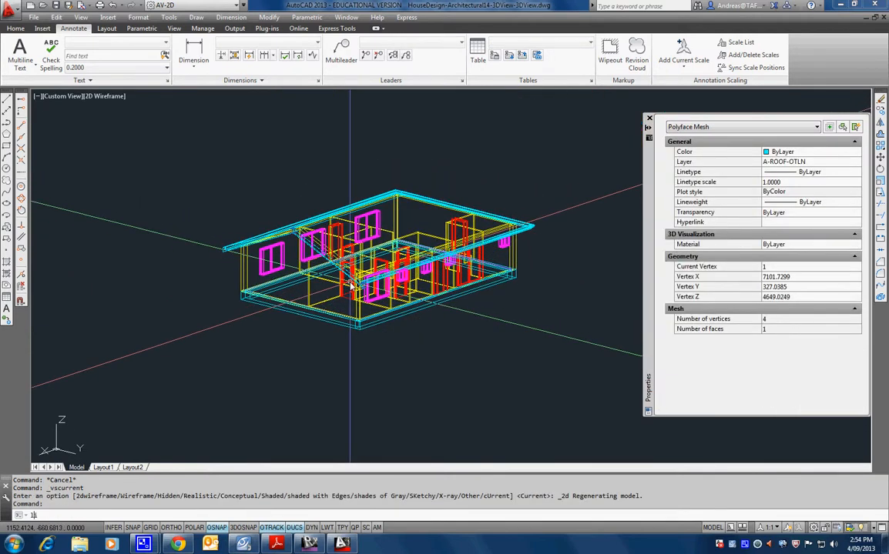
pyautogui.write('li')
pyautogui.press('Return')
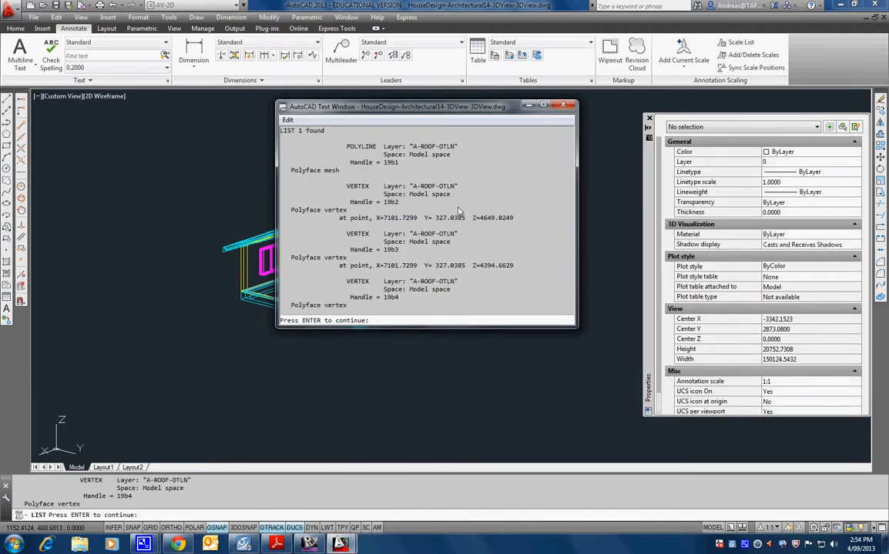
pyautogui.click(564, 105)
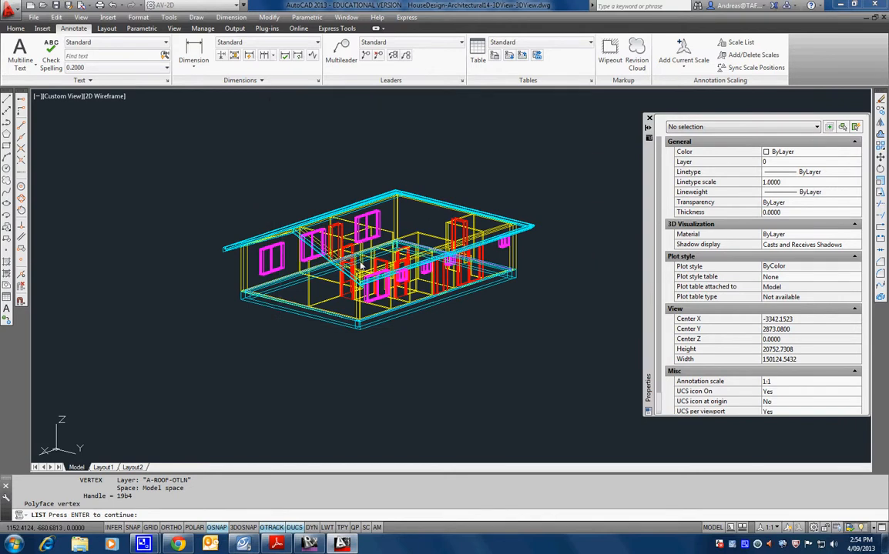
pyautogui.scroll(5, 257, 260)
pyautogui.scroll(-4, 257, 261)
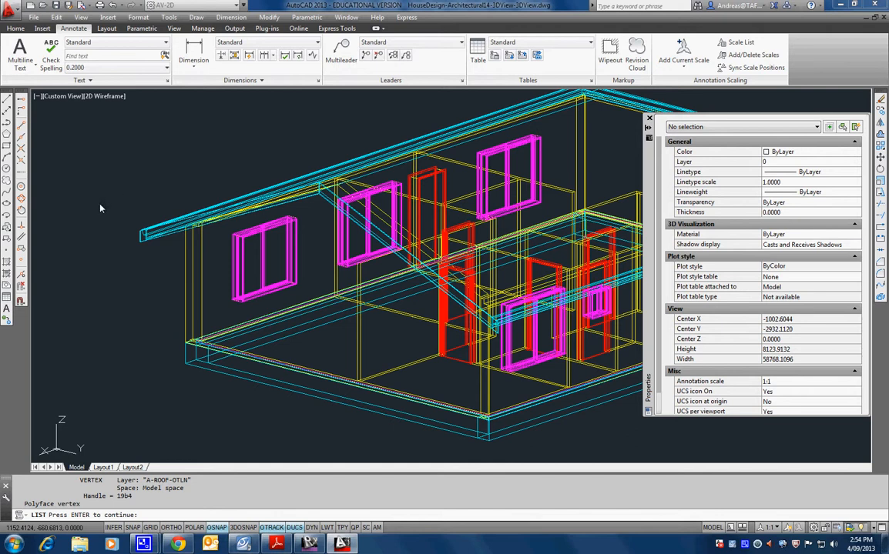
pyautogui.press('Escape')
pyautogui.press('Escape')
# Step: Check the properties of an exterior wall mesh and of the sliding window block beside it
pyautogui.click(186, 264)
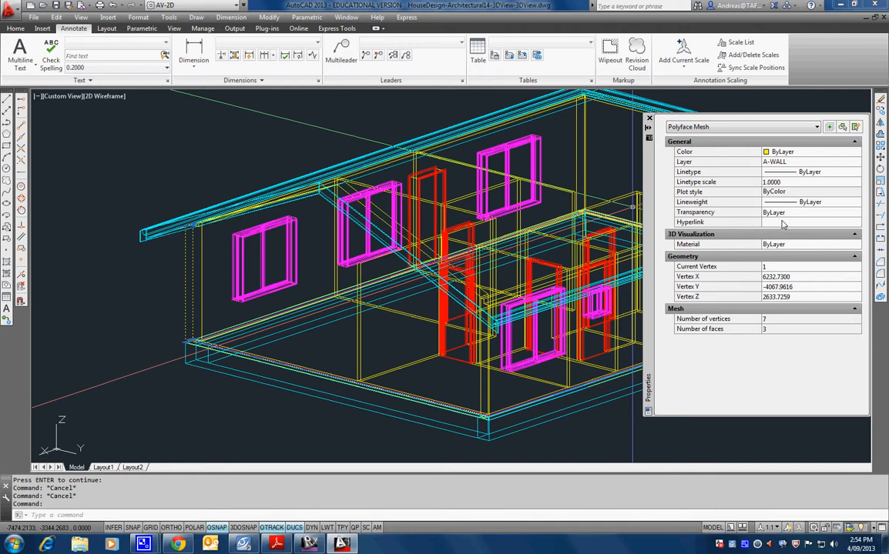
pyautogui.press('Escape')
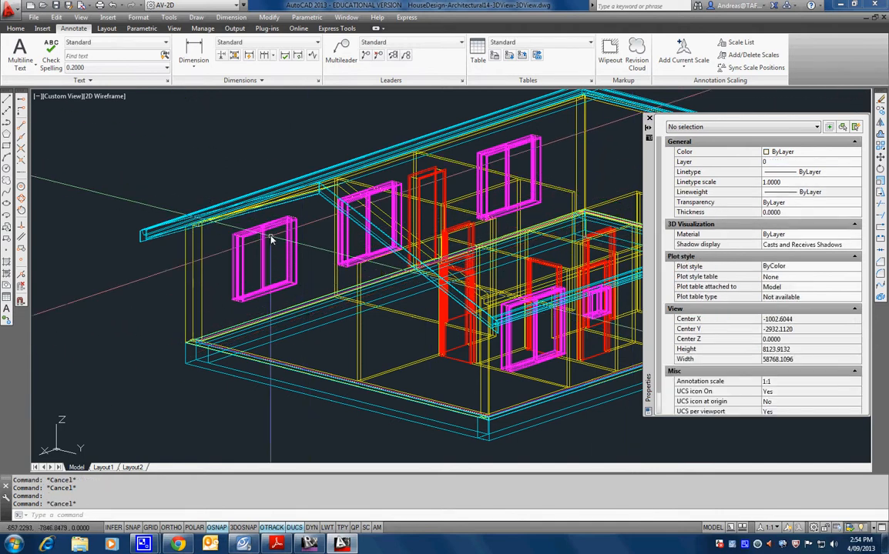
pyautogui.click(260, 233)
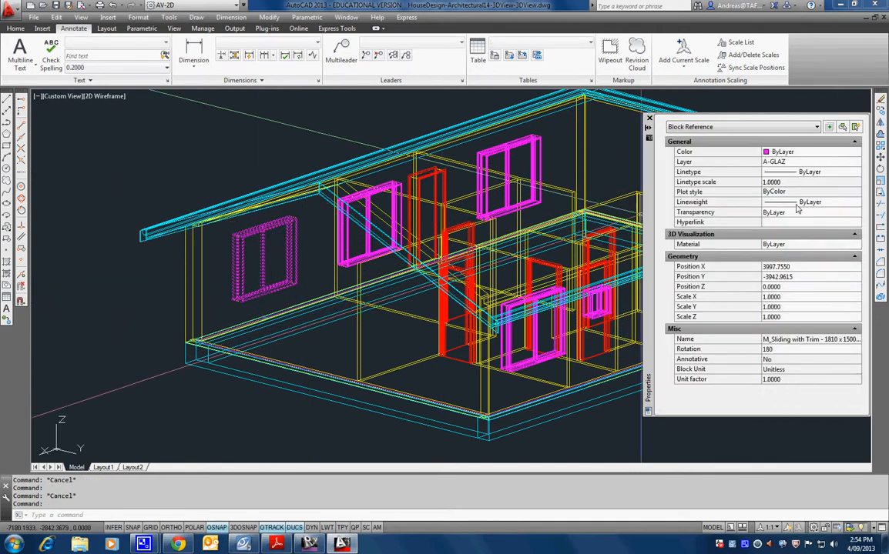
pyautogui.press('Escape')
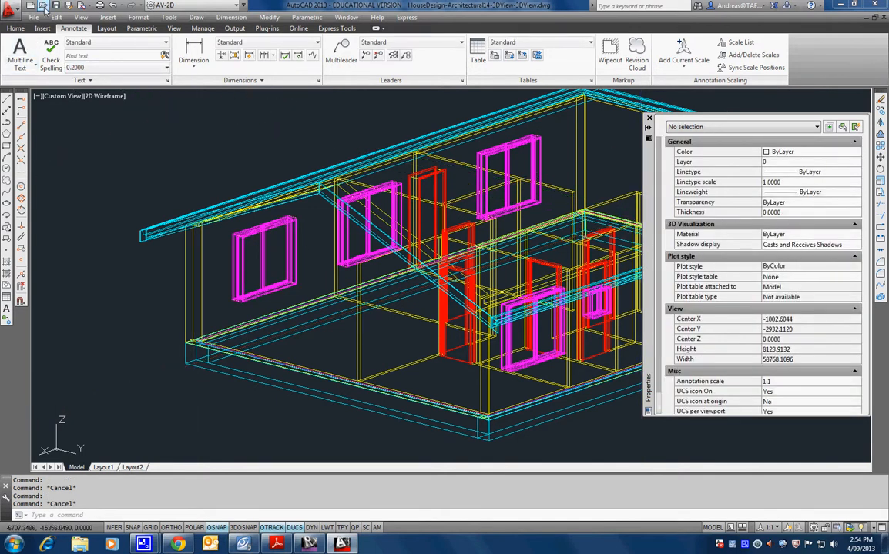
# Step: Open the exported floor plan drawing HouseDesign-Architectural14-FloorPlan-ArchitecturalPlan.dwg from the Revit Projects folder
pyautogui.hotkey('ctrl', 'o')
pyautogui.click(308, 128)
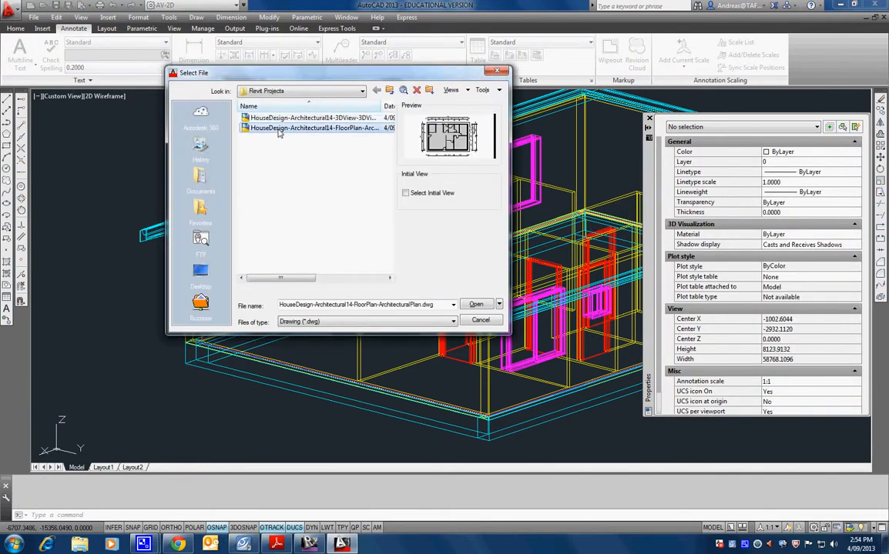
pyautogui.click(467, 307)
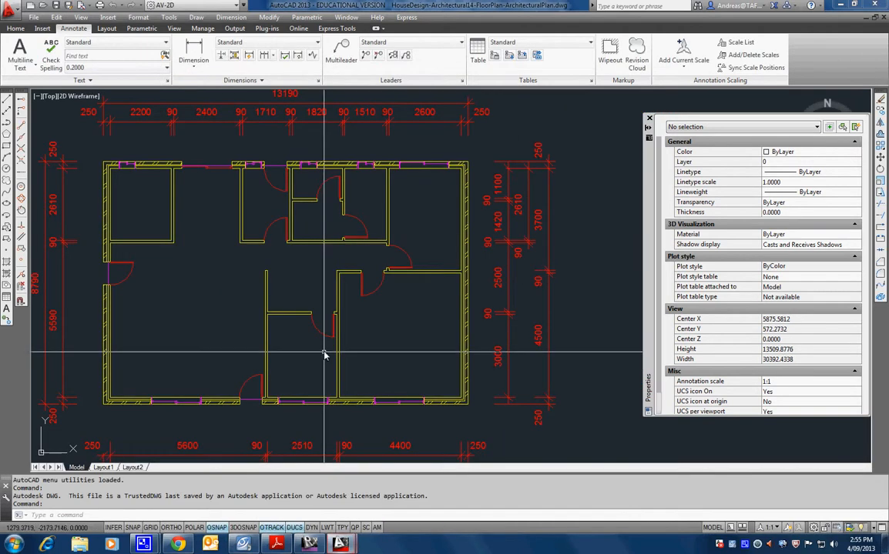
# Step: Inspect the floor plan and check the properties of the outer wall line near the plan's upper left corner
pyautogui.moveTo(367, 297); pyautogui.dragTo(408, 294, button='middle')
pyautogui.scroll(2, 423, 273)
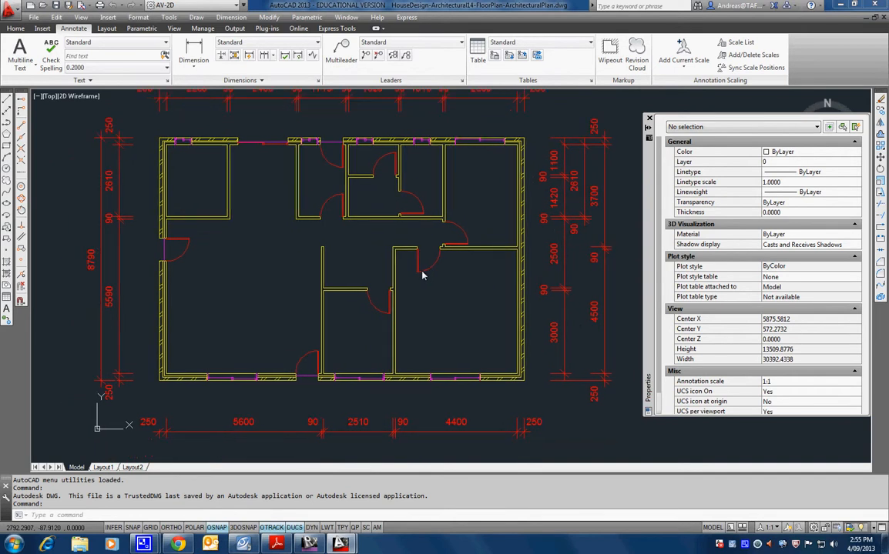
pyautogui.scroll(-3, 314, 287)
pyautogui.scroll(6, 227, 176)
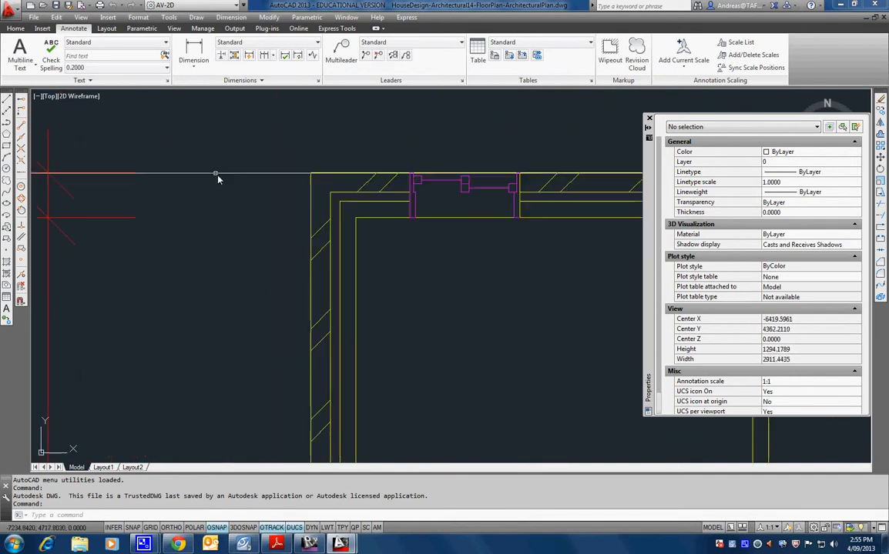
pyautogui.click(254, 201)
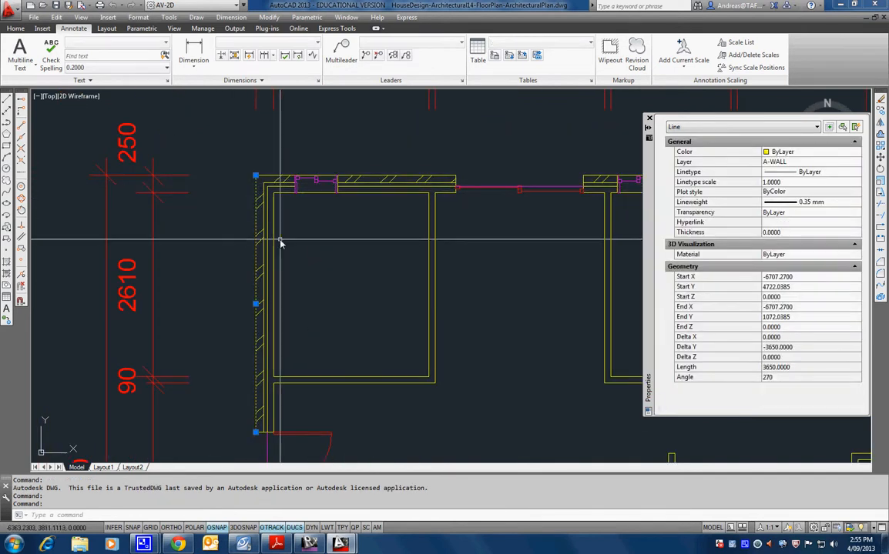
pyautogui.press('Escape')
pyautogui.scroll(-5, 331, 252)
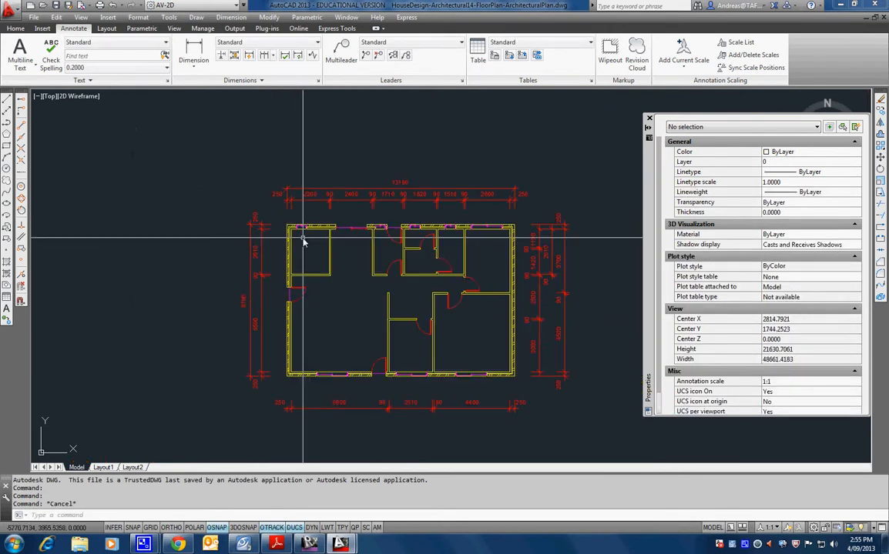
# Step: Orbit the floor plan drawing out of its top view, and undo the view change
pyautogui.moveTo(345, 302)
pyautogui.keyDown('shift'); pyautogui.mouseDown(button='middle')
pyautogui.moveTo(359, 205)
pyautogui.moveTo(371, 210)
pyautogui.moveTo(381, 179)
pyautogui.moveTo(342, 319)
pyautogui.moveTo(354, 304)
pyautogui.mouseUp(button='middle'); pyautogui.keyUp('shift')
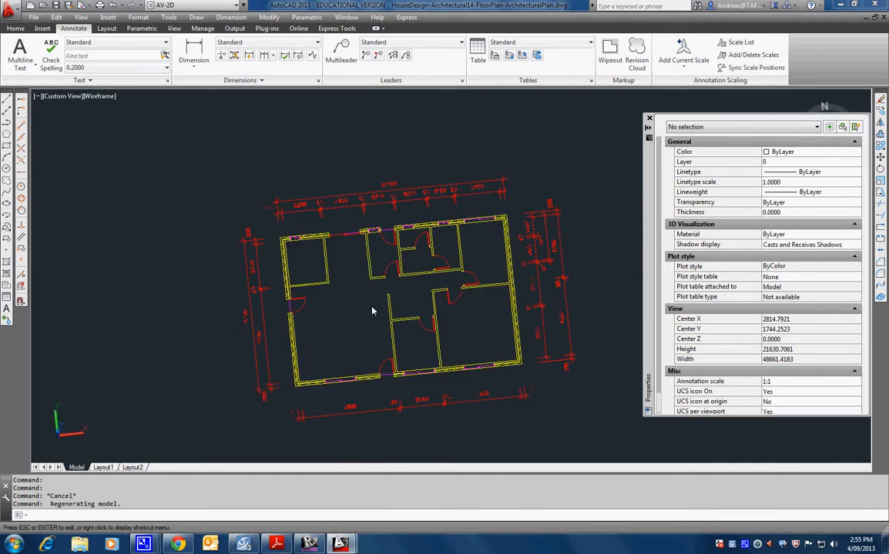
pyautogui.scroll(-2, 362, 284)
pyautogui.hotkey('ctrl', 'z')
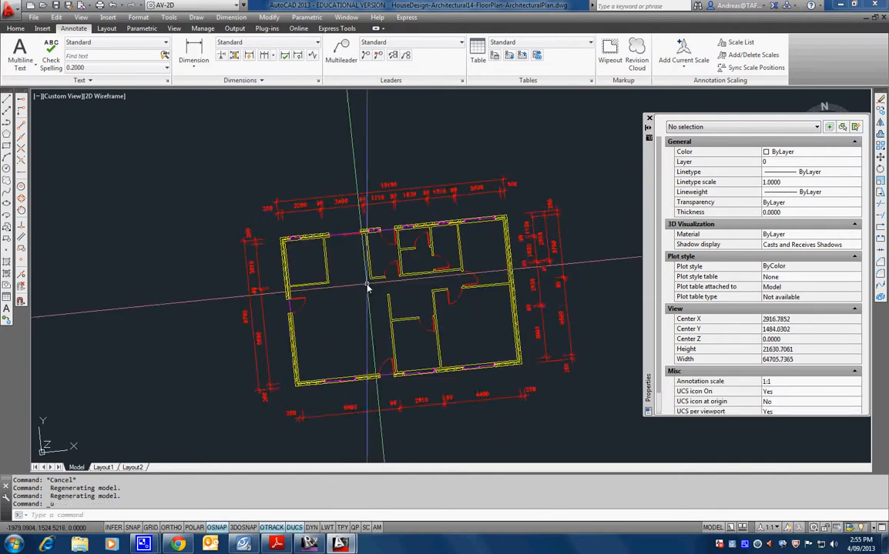
# Step: Check the properties of an inner line of the left exterior wall and of the single-flush door block below it
pyautogui.scroll(3, 287, 254)
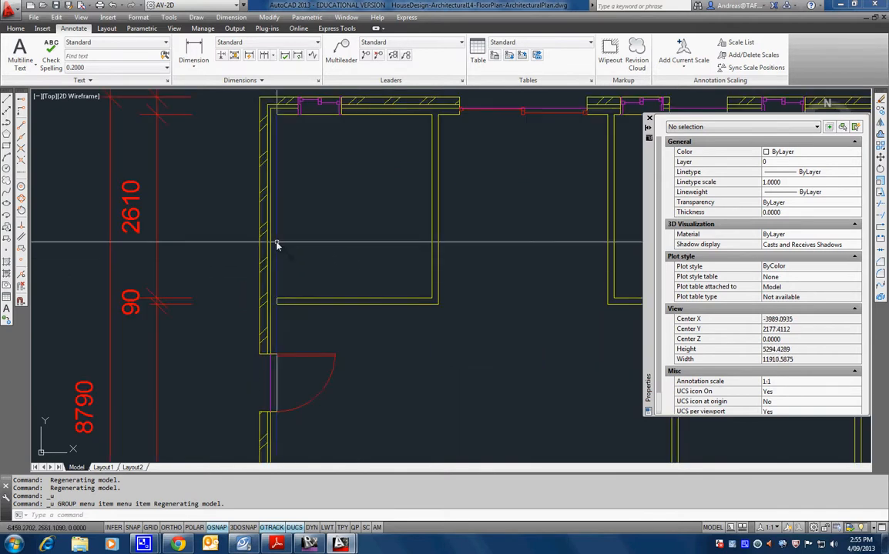
pyautogui.click(276, 246)
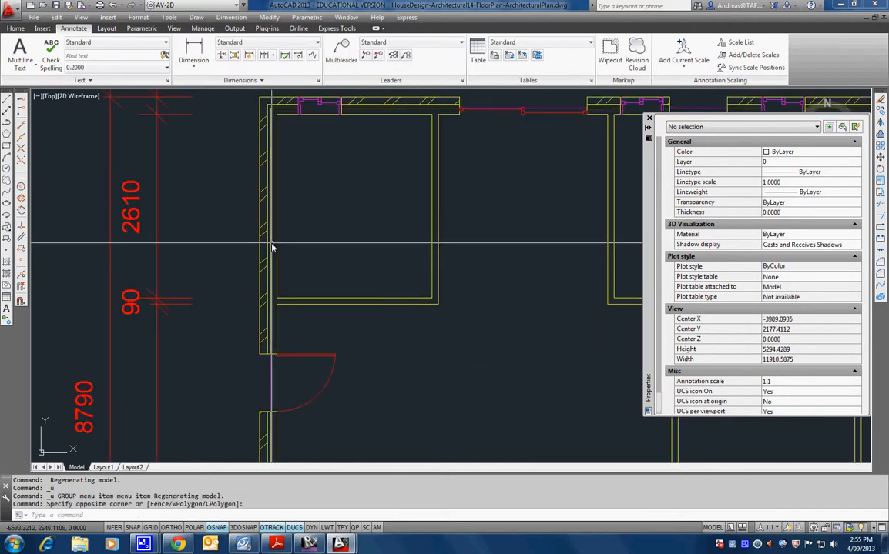
pyautogui.click(270, 245)
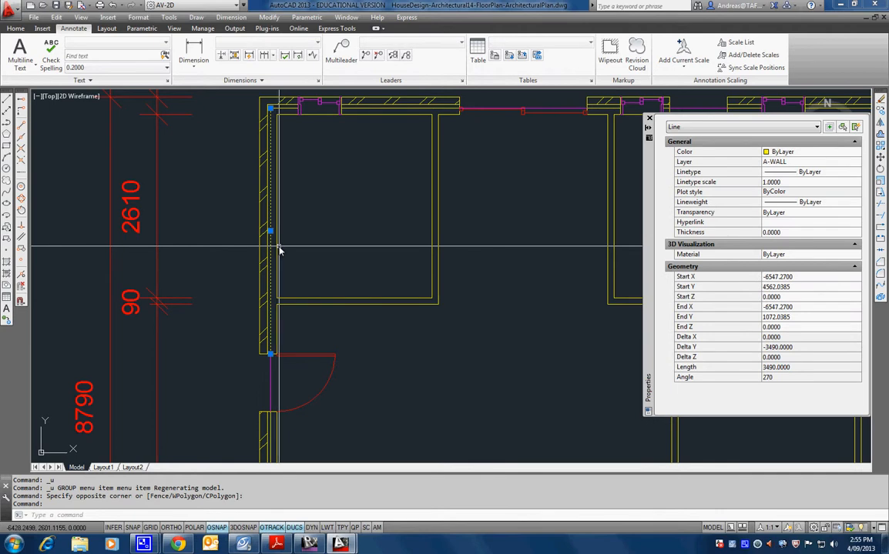
pyautogui.press('Escape')
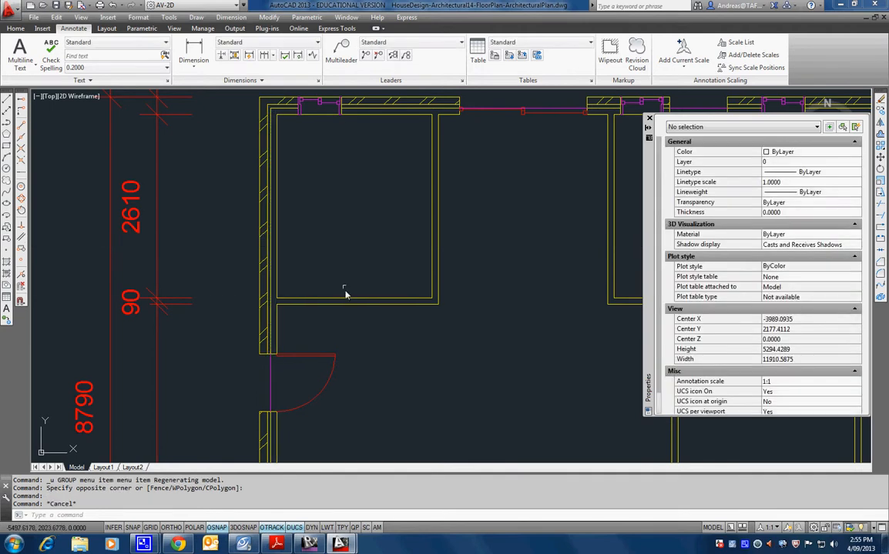
pyautogui.click(315, 358)
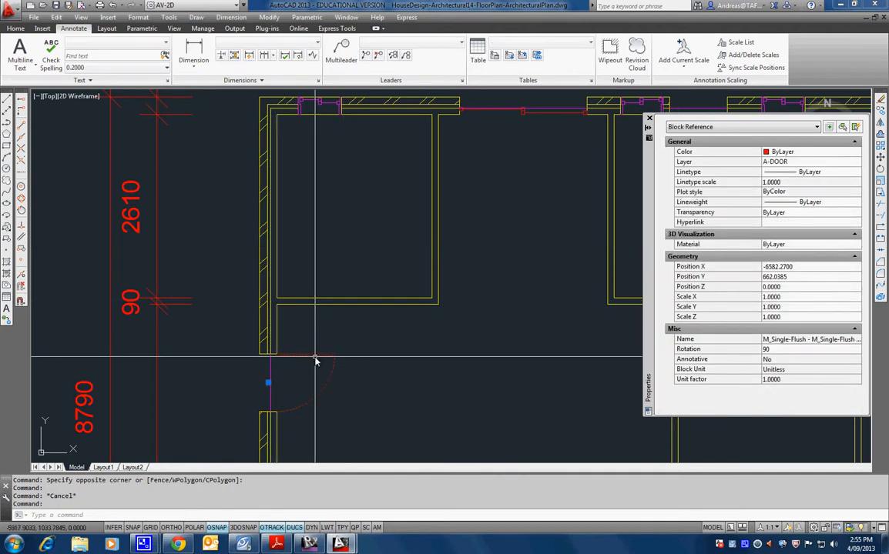
pyautogui.press('Escape')
pyautogui.press('Escape')
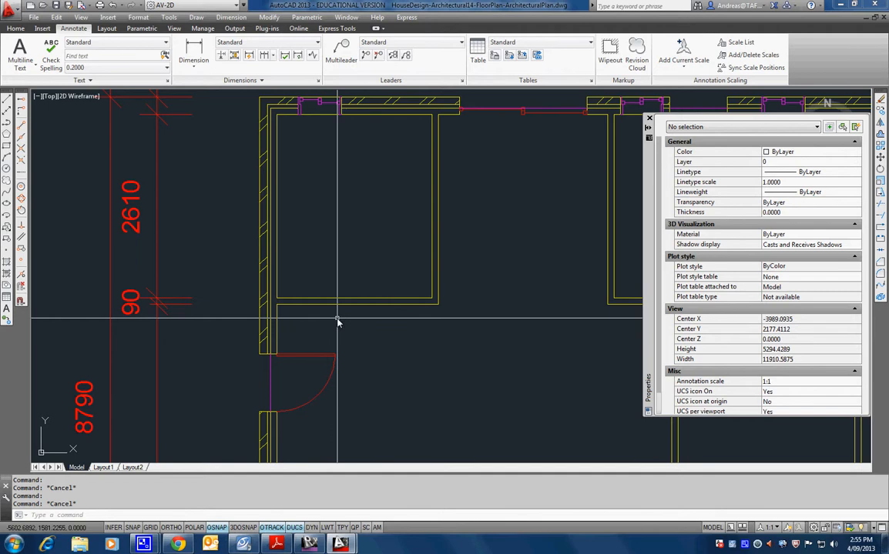
# Step: Switch to Revit, close the open House Design - Architectural 14 views, and bring up the 3D View of House Design - Architectural 15
pyautogui.click(310, 543)
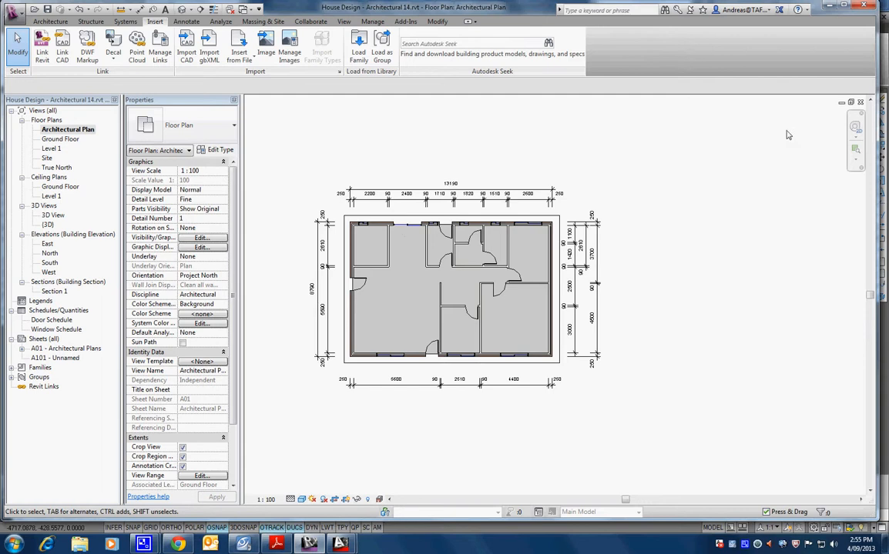
pyautogui.click(860, 102)
pyautogui.click(860, 102)
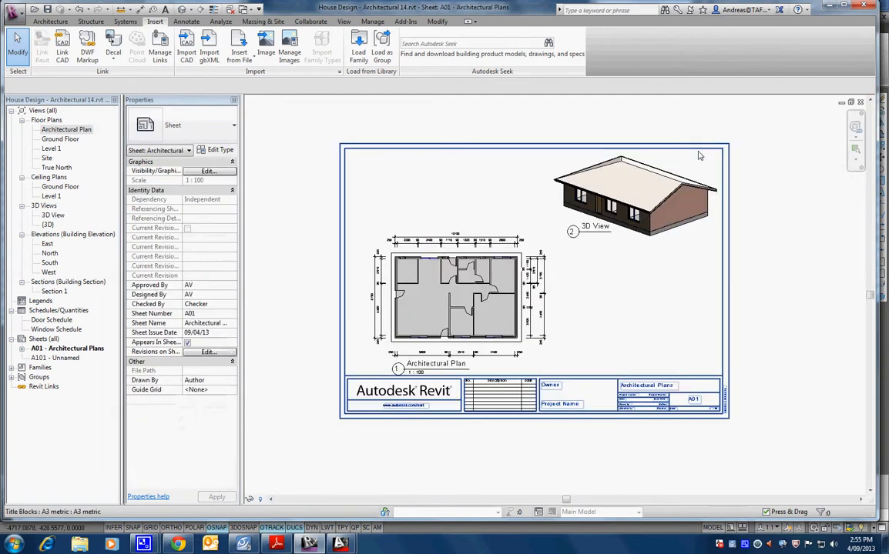
pyautogui.doubleClick(699, 155)
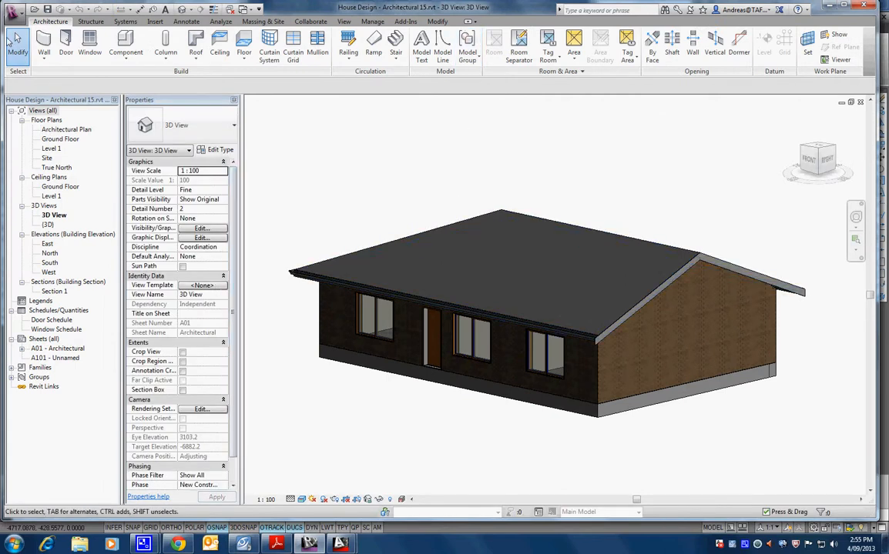
# Step: Export House Design - Architectural 15 to the Revit Projects folder as an IFC 2x3 file, replacing the existing file, and return to AutoCAD
pyautogui.click(13, 10)
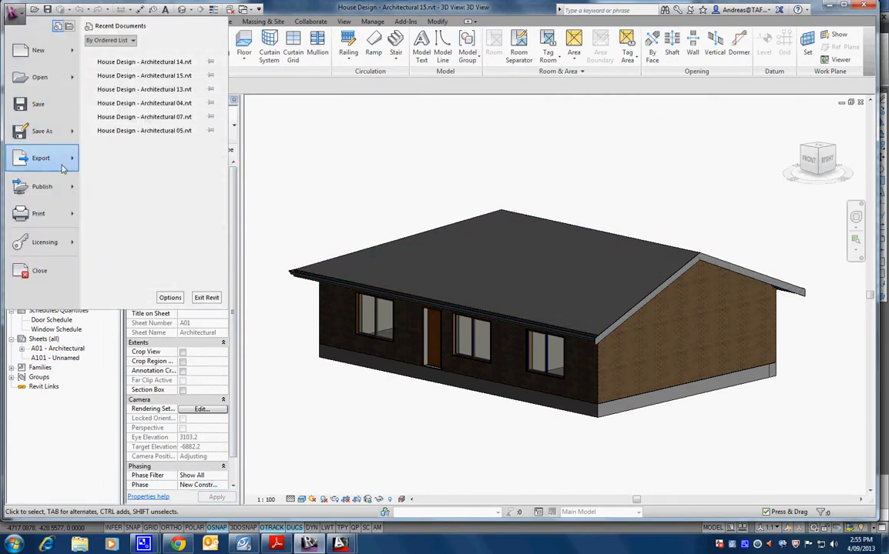
pyautogui.moveTo(64, 168)
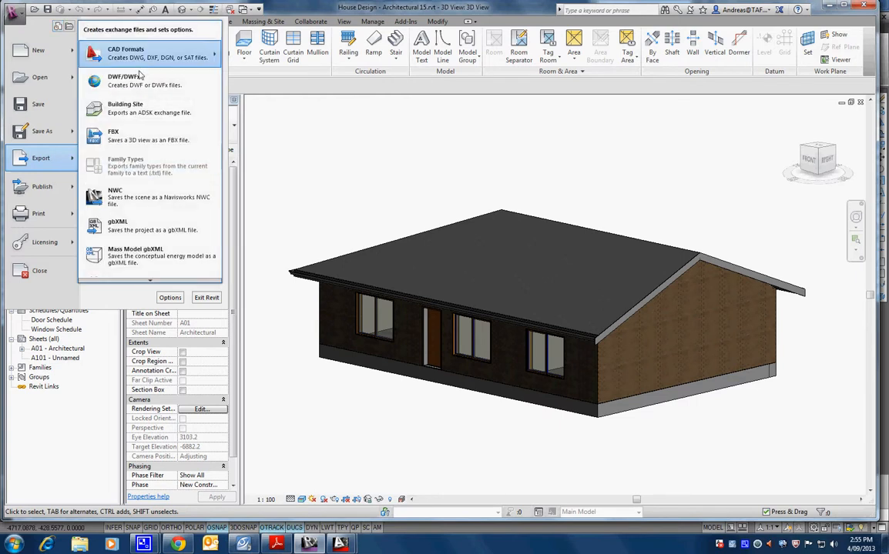
pyautogui.moveTo(149, 280)
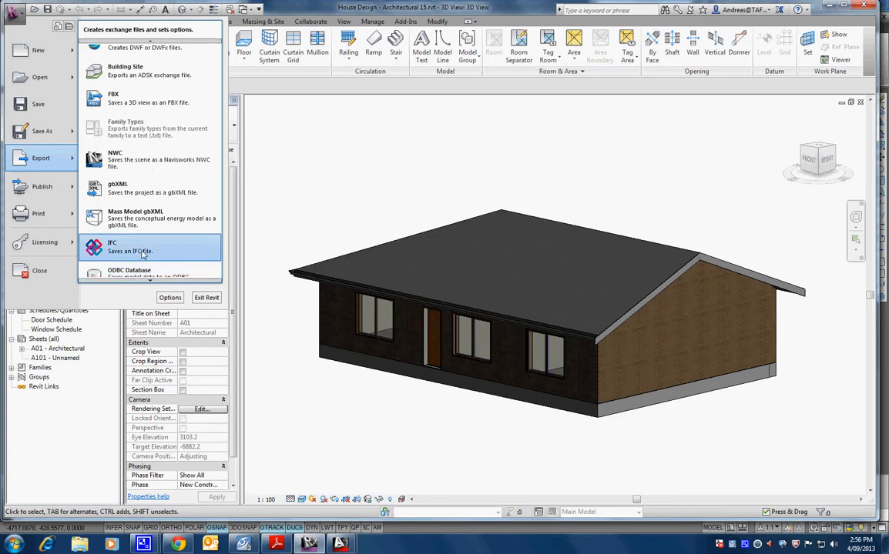
pyautogui.click(142, 252)
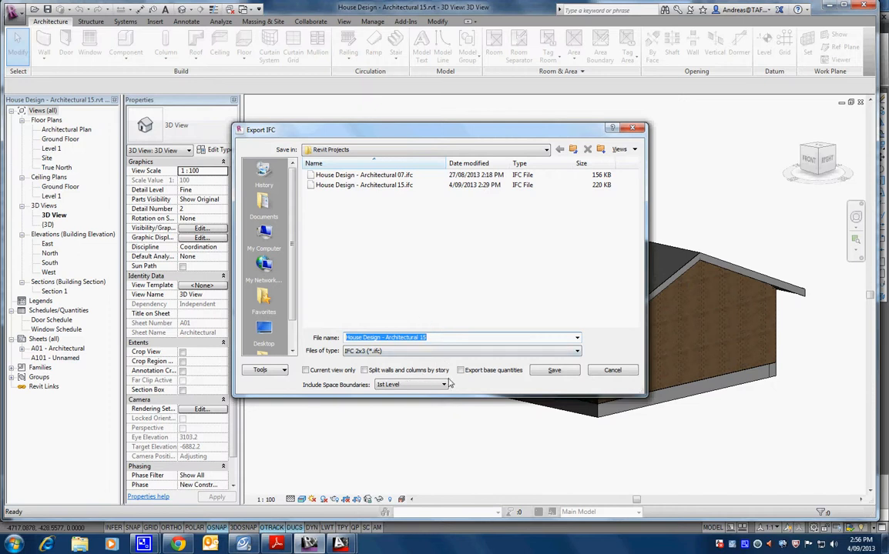
pyautogui.click(556, 372)
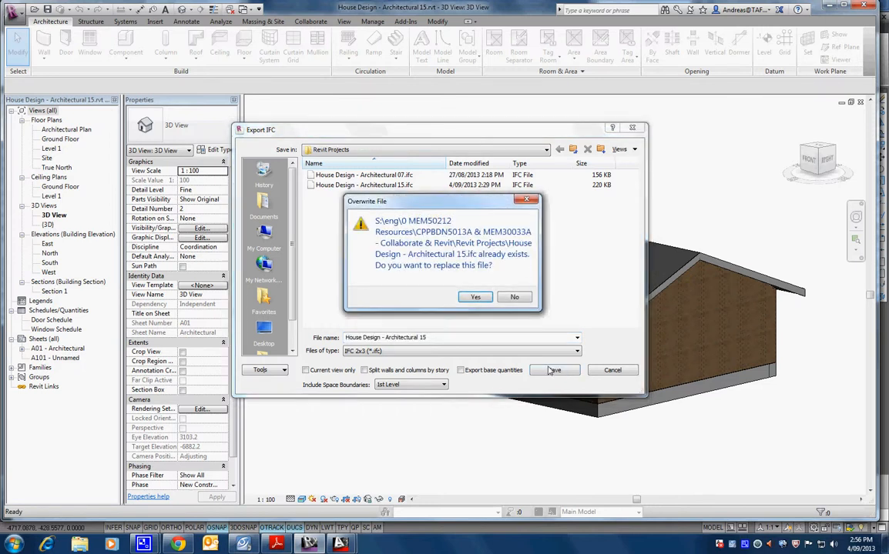
pyautogui.click(472, 297)
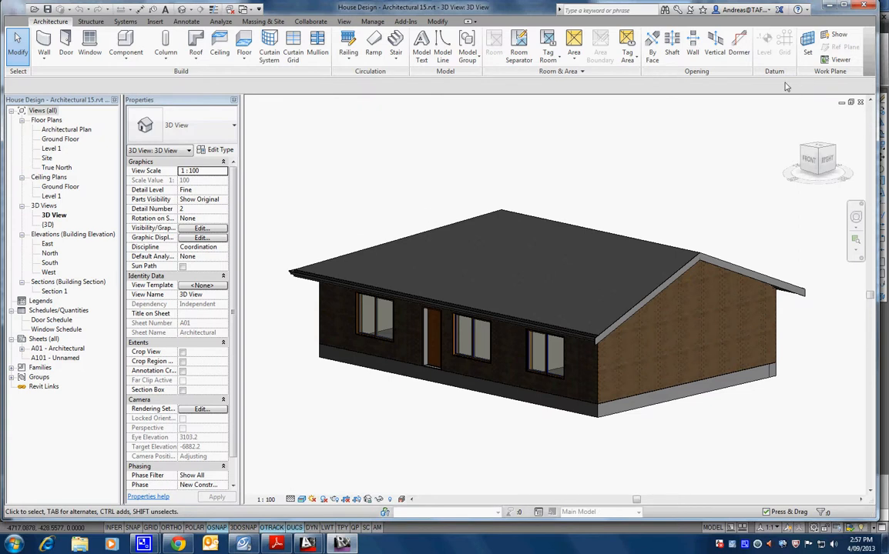
pyautogui.click(828, 6)
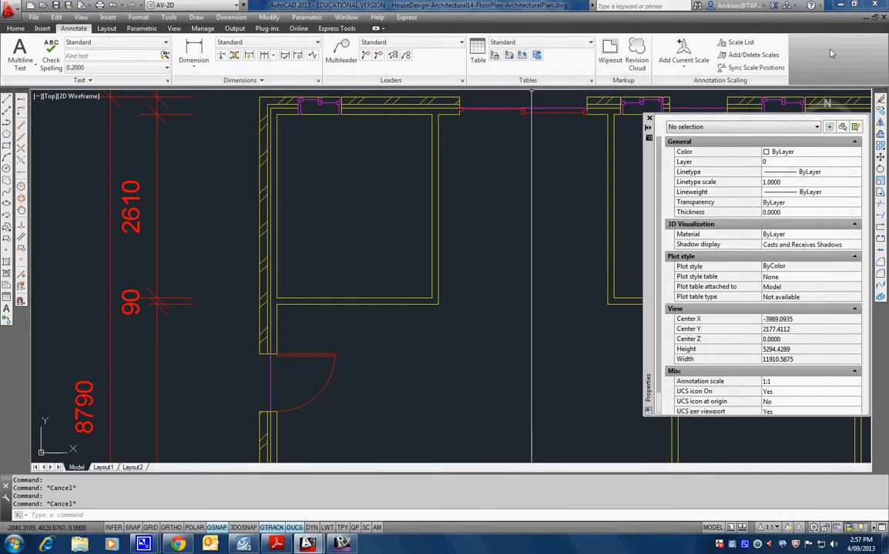